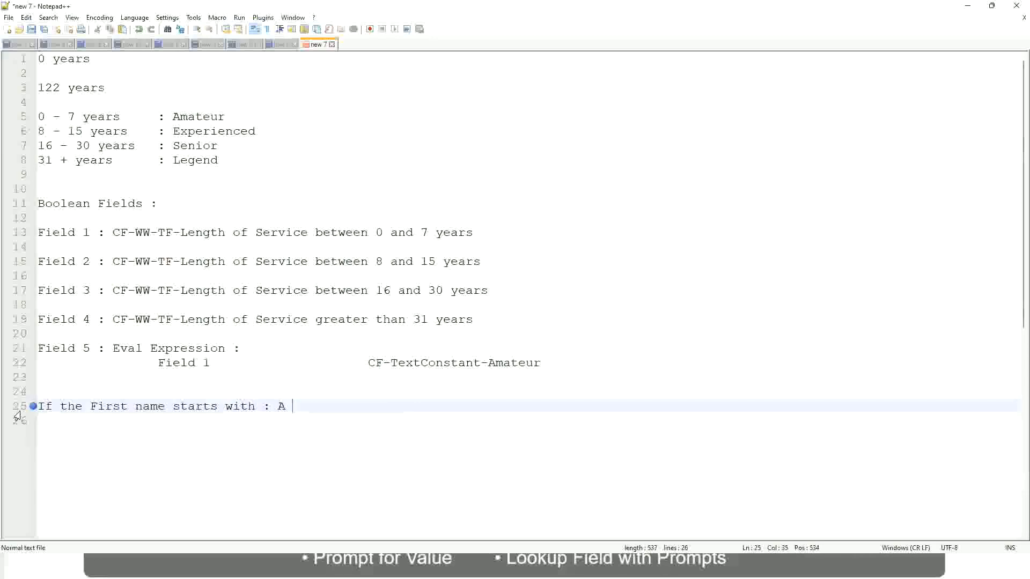
Complete the first-name rule with the letter range A - G and the label "A Listers" in quotes
type("- G :")
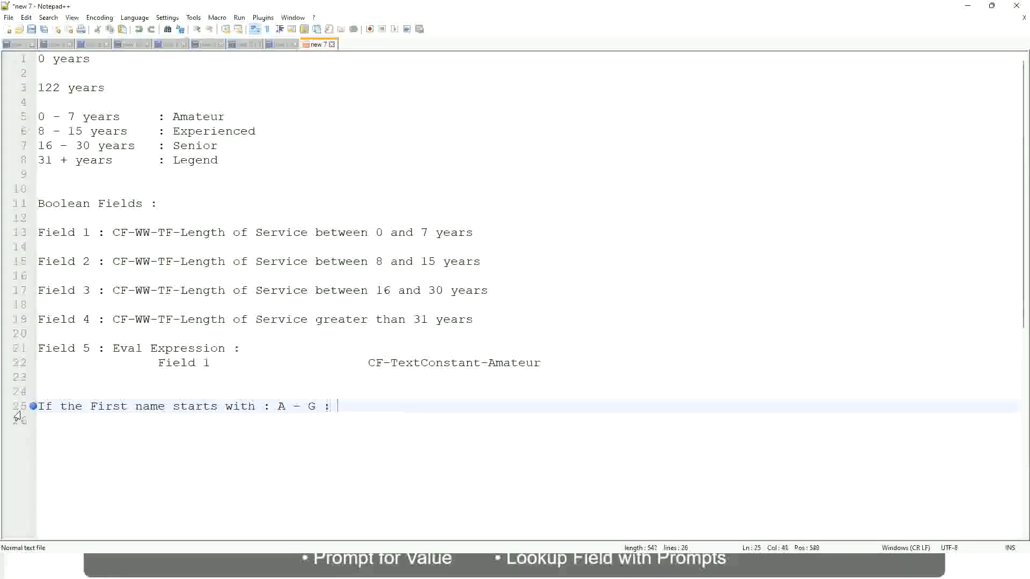
type("A II")
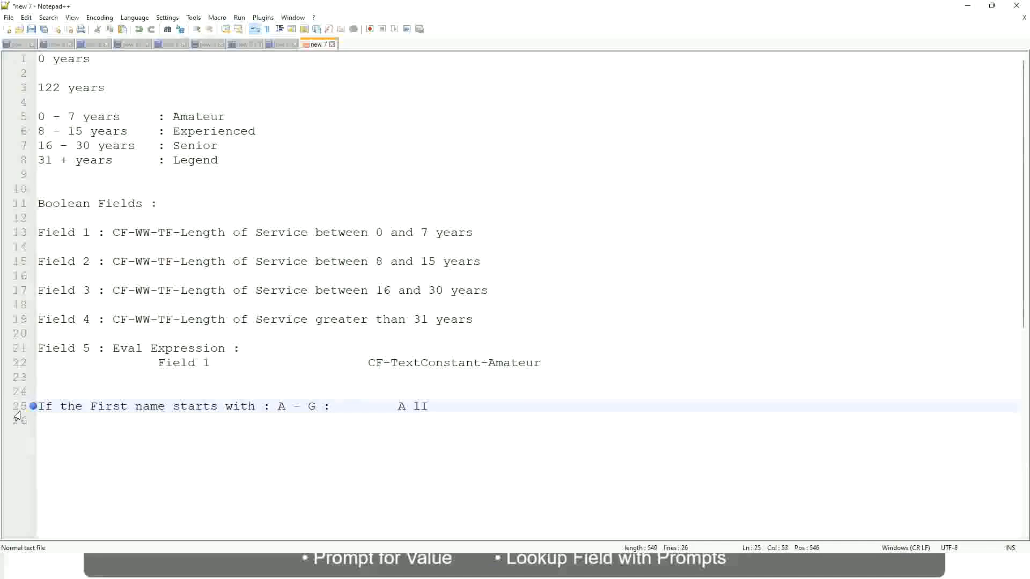
key("BackSpace")
key("BackSpace")
type("Listers")
key("BackSpace")
key("ctrl+Left")
key("ctrl+Left")
type("\"\"")
key("Right")
key("Left")
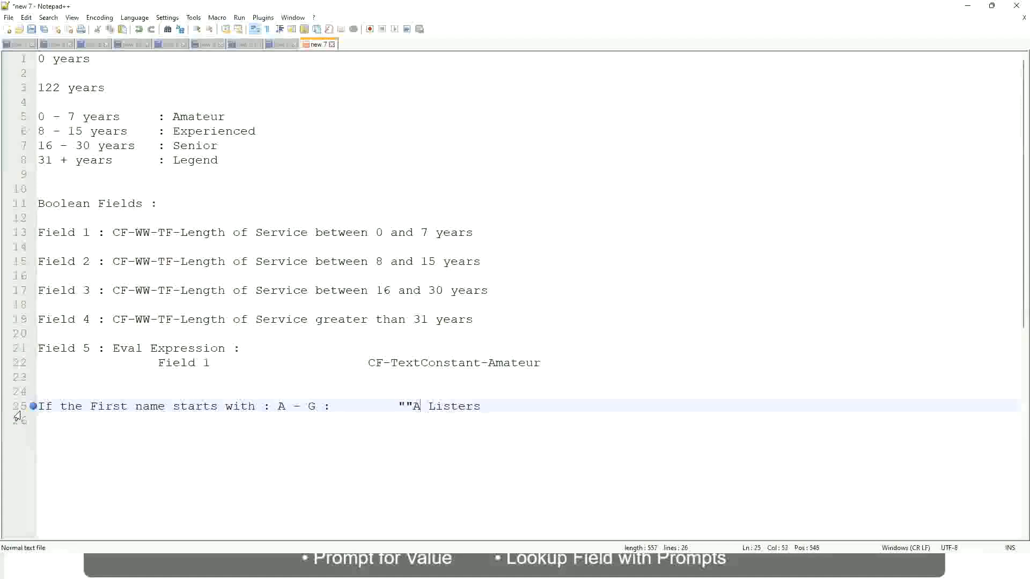
key("BackSpace")
key("End")
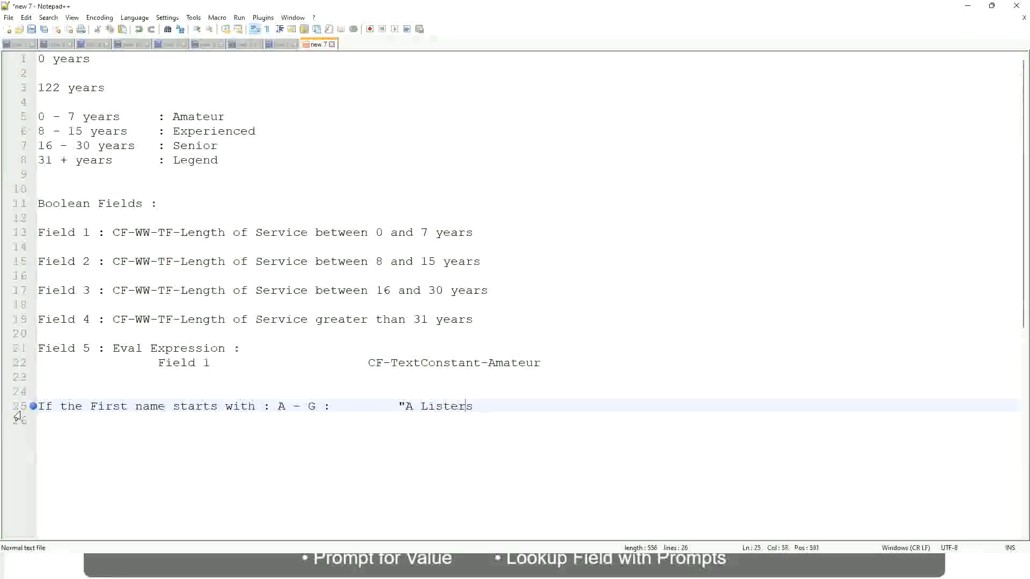
key("Return")
type("\"")
key("BackSpace")
key("BackSpace")
type("\"")
key("Return")
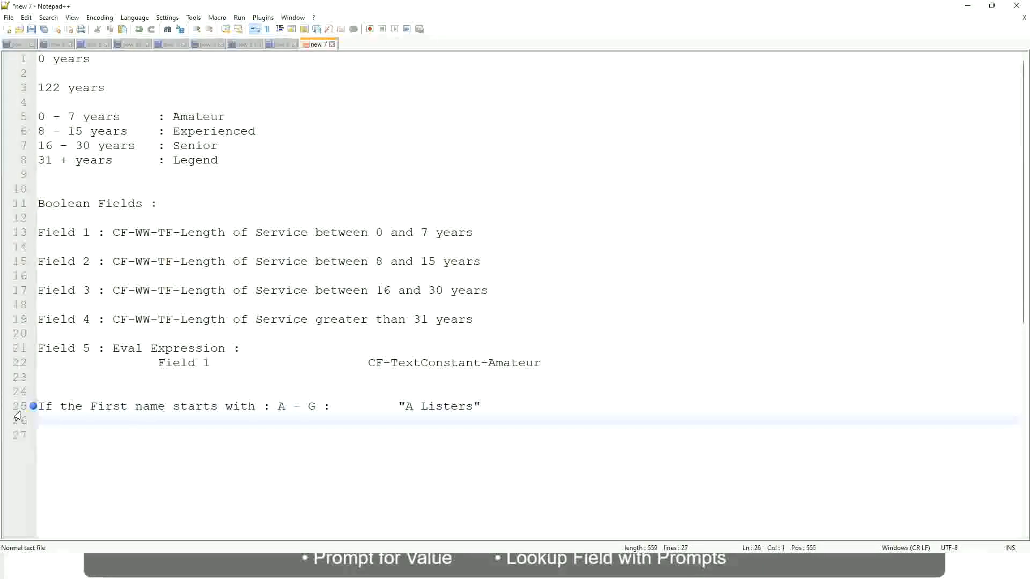
Add an aligned second rule line assigning the letter range H - P the label "His Majesty"
type("B -")
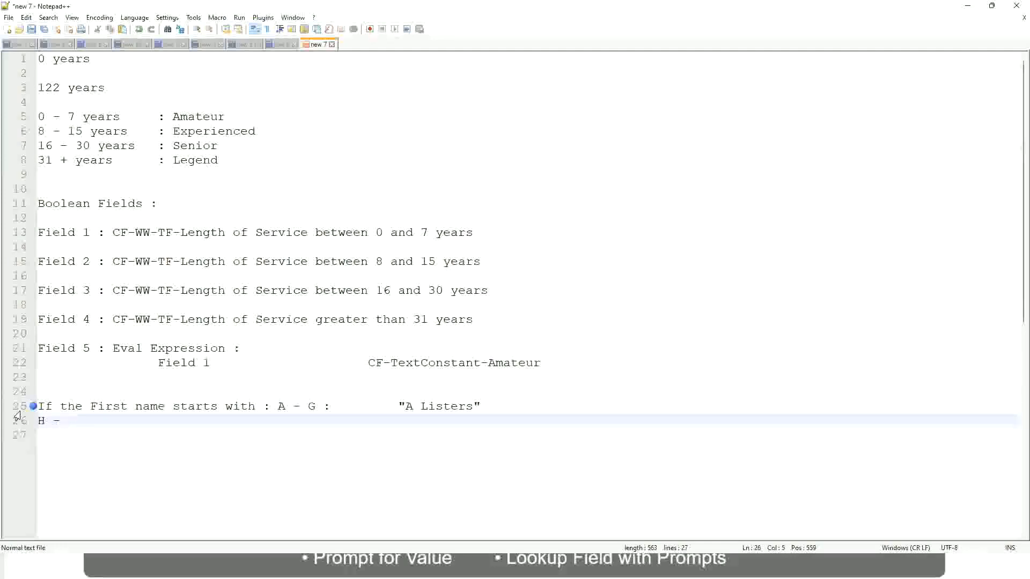
type("P")
key("Tab")
key("Tab")
key("Tab")
key("Tab")
key("Tab")
key("Tab")
key("Tab")
key("Tab")
key("Tab")
type(":")
key("Tab")
key("Tab")
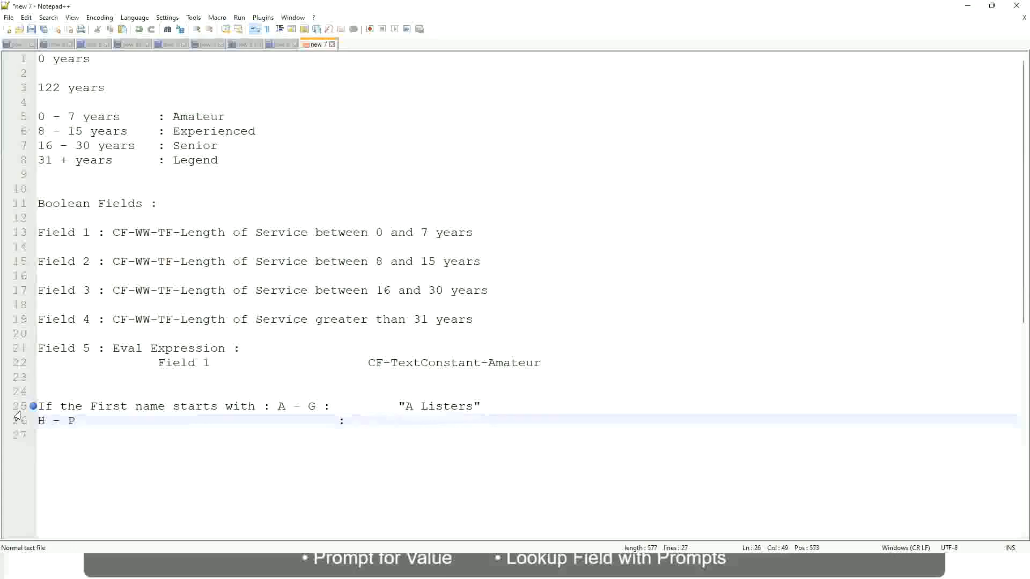
type("\"His Majesty")
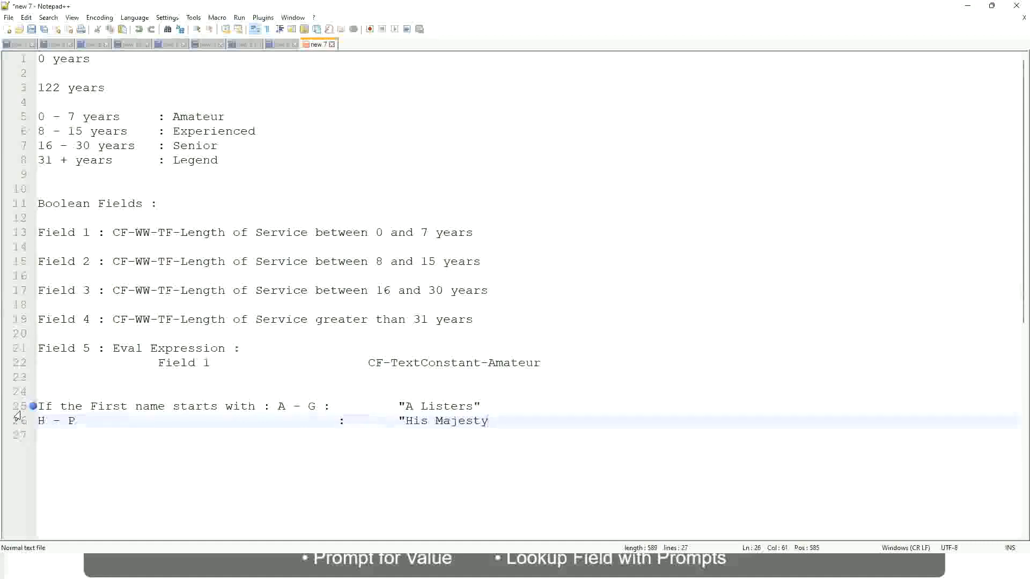
type("\"")
key("Return")
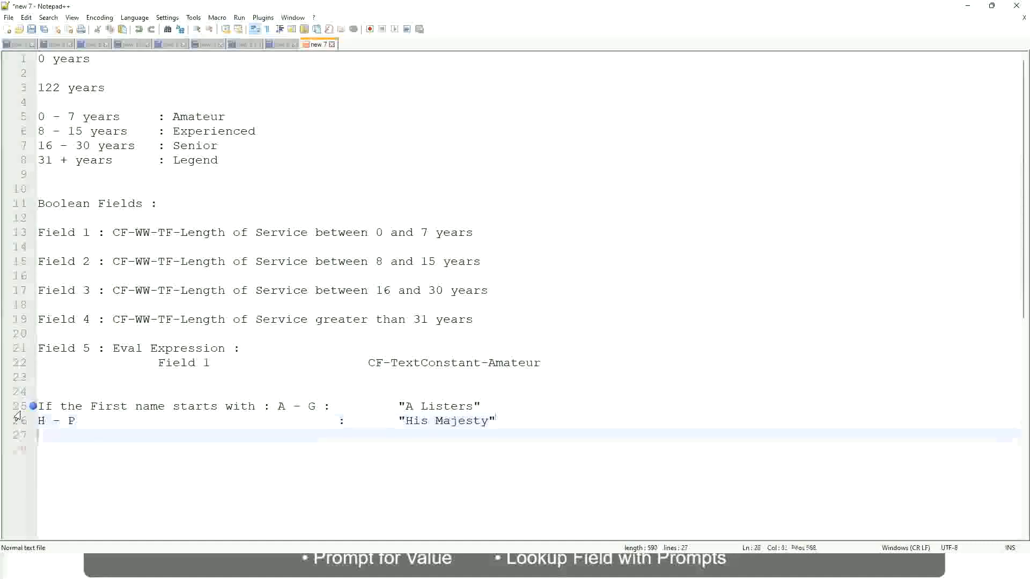
Add an aligned third rule line assigning the letter range L - Z the label "Lords"
type("L ")
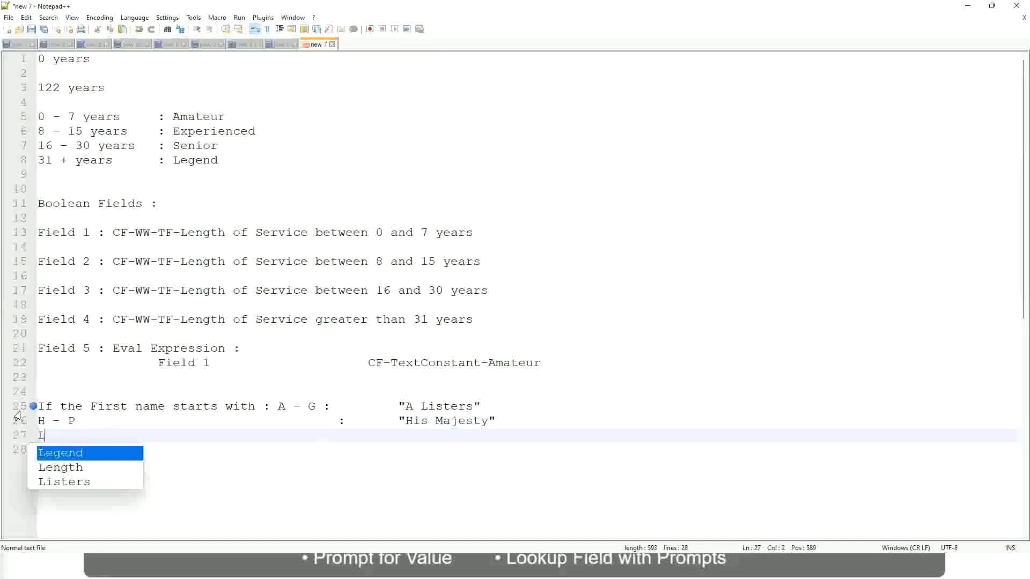
type("- Z")
key("Tab")
key("Tab")
key("Tab")
key("Tab")
key("Tab")
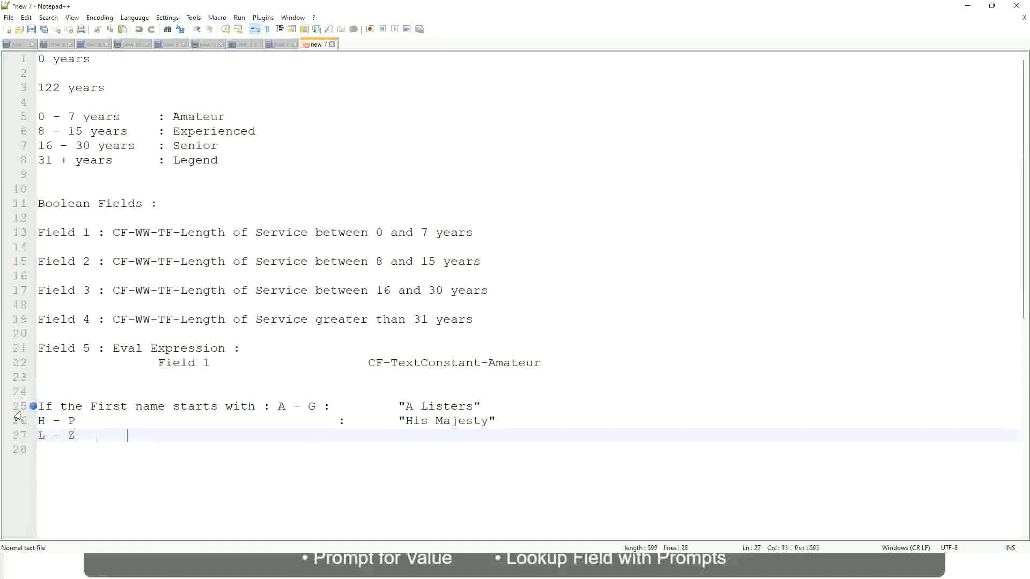
key("Tab")
key("Tab")
key("Tab")
key("Tab")
type(":       \"Lords\"\"")
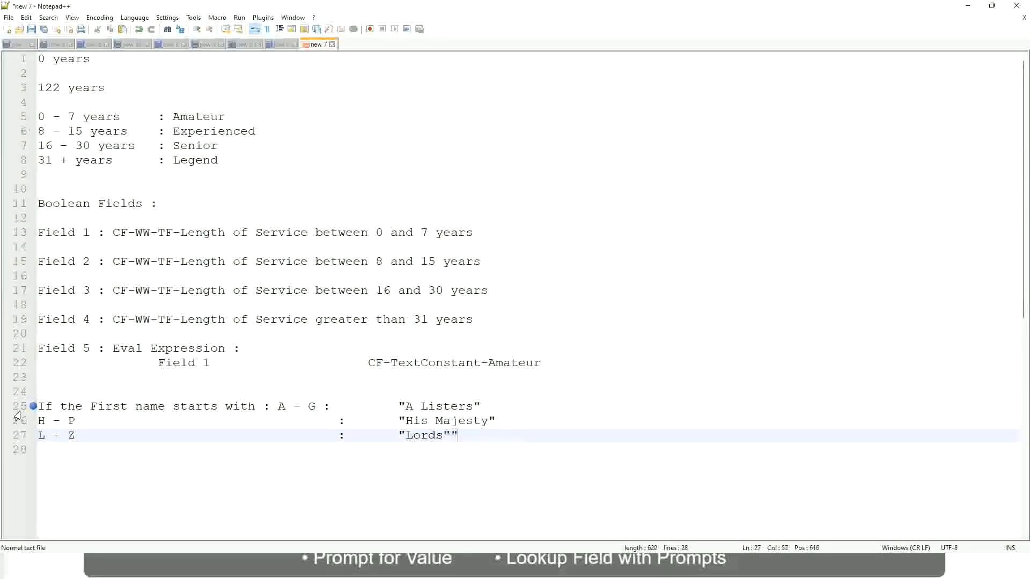
key("BackSpace")
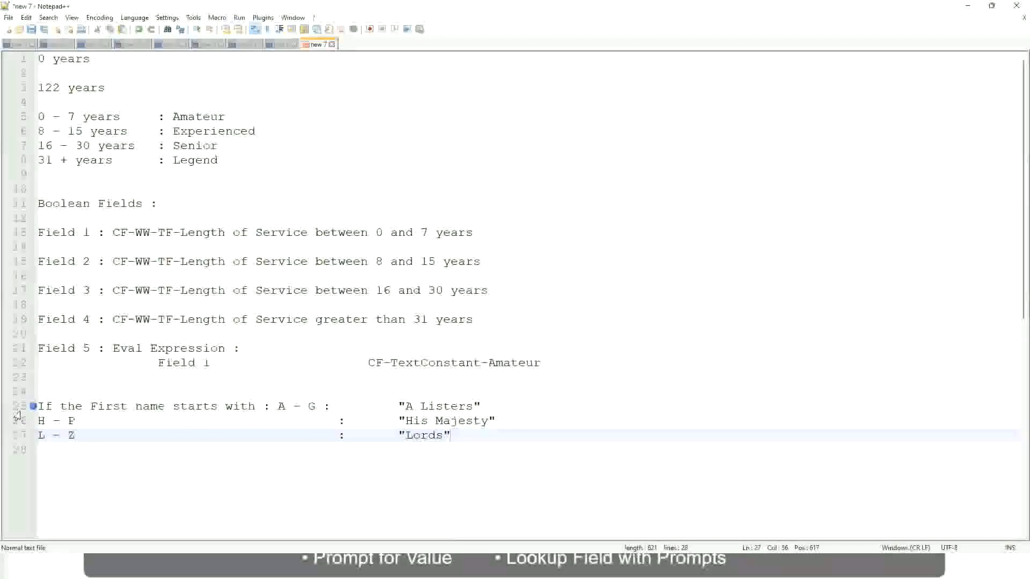
Replace the three first-name rule lines with the opening word "If" for a new rule
left_click(459, 435)
left_click_drag(447, 435, 490, 406)
left_click(422, 406)
left_click(465, 422)
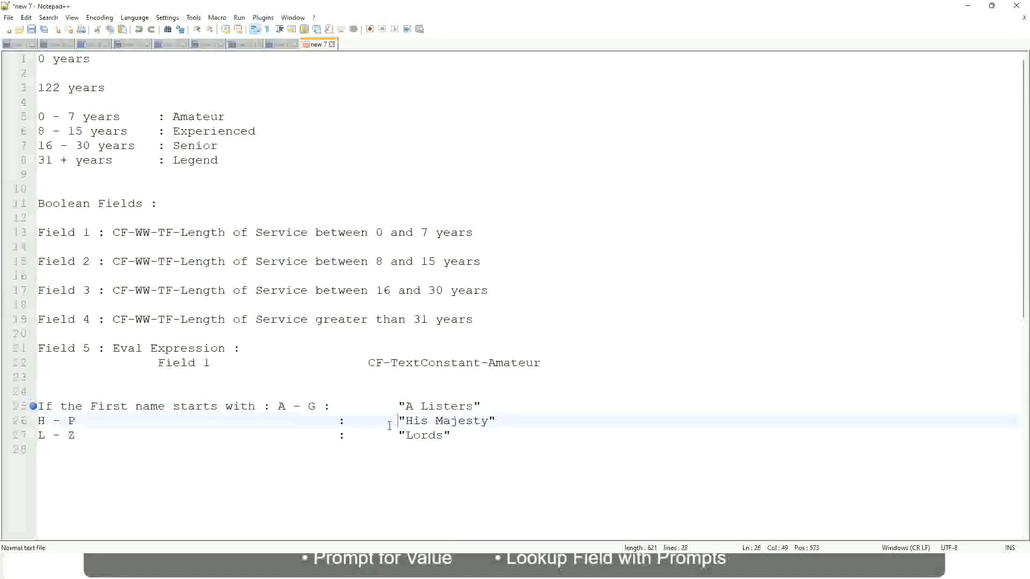
left_click_drag(461, 437, 37, 408)
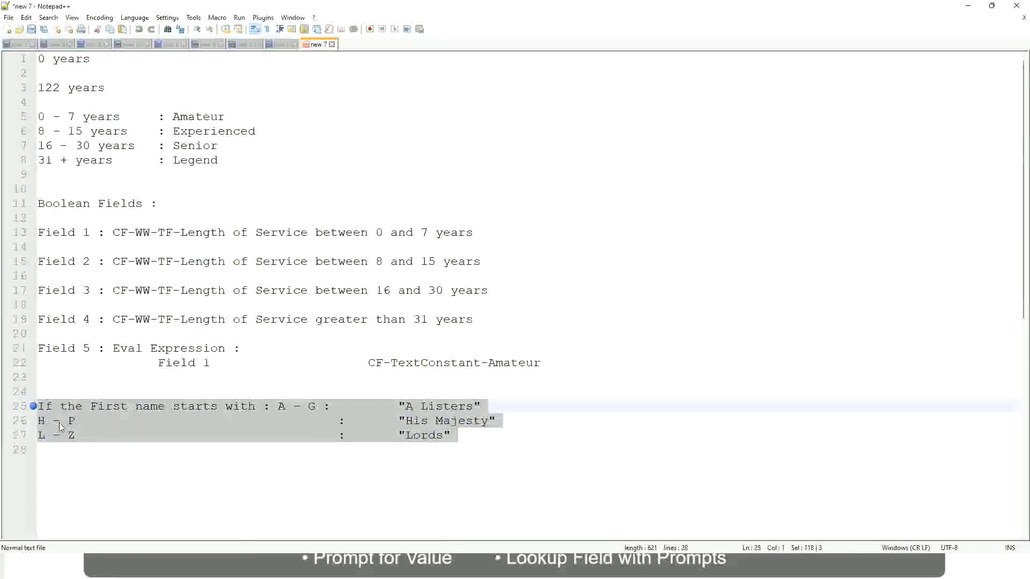
type("If ")
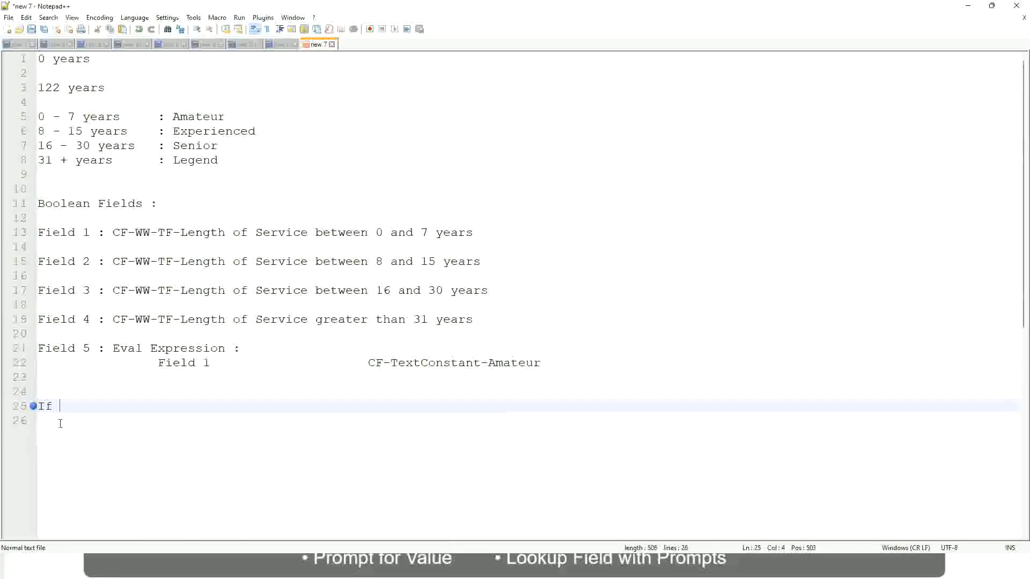
type("Prior E")
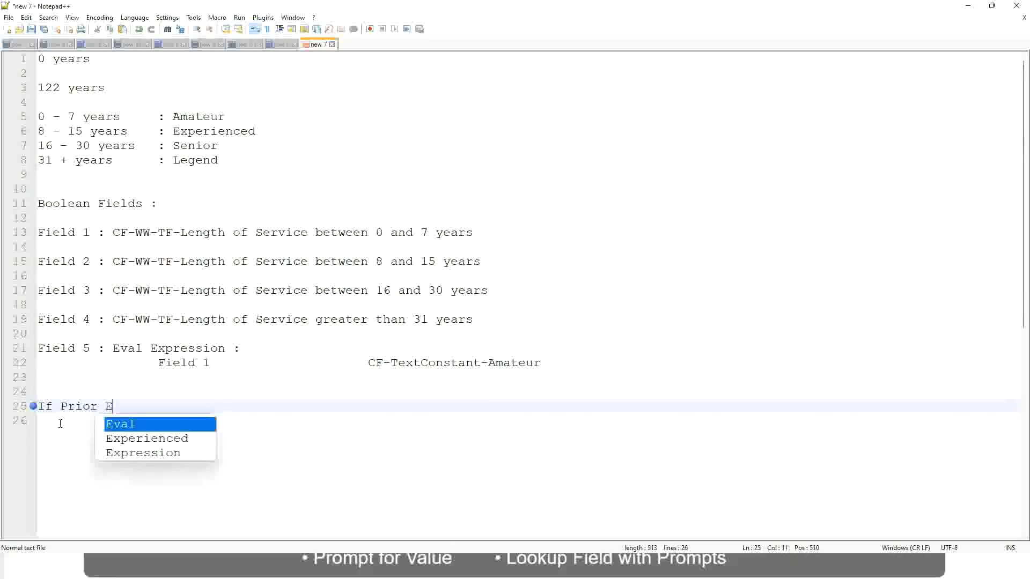
type("xperience")
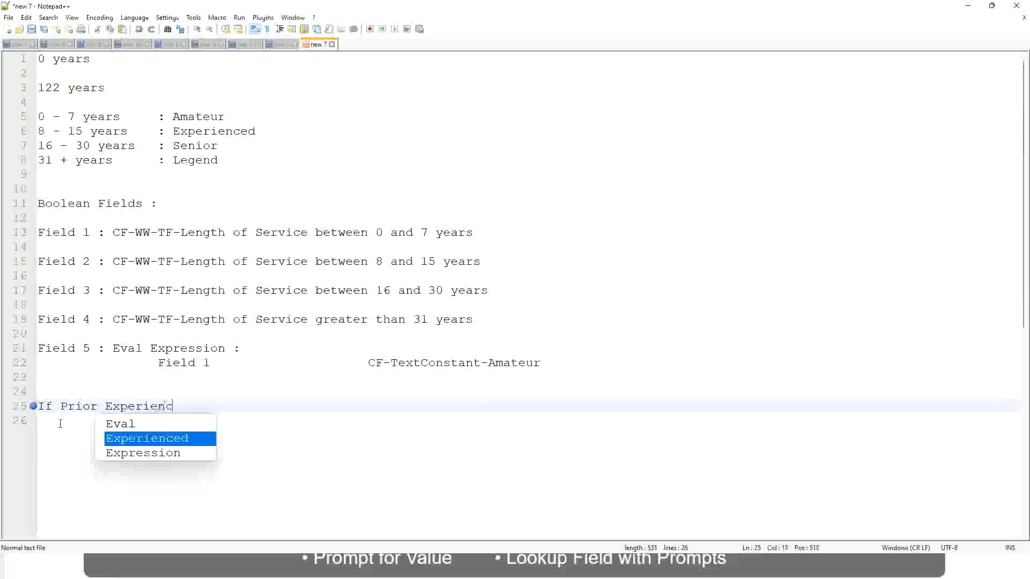
key("BackSpace")
key("BackSpace")
key("BackSpace")
key("BackSpace")
key("BackSpace")
key("BackSpace")
key("BackSpace")
key("BackSpace")
key("BackSpace")
key("BackSpace")
key("BackSpace")
key("BackSpace")
key("BackSpace")
key("BackSpace")
key("BackSpace")
key("BackSpace")
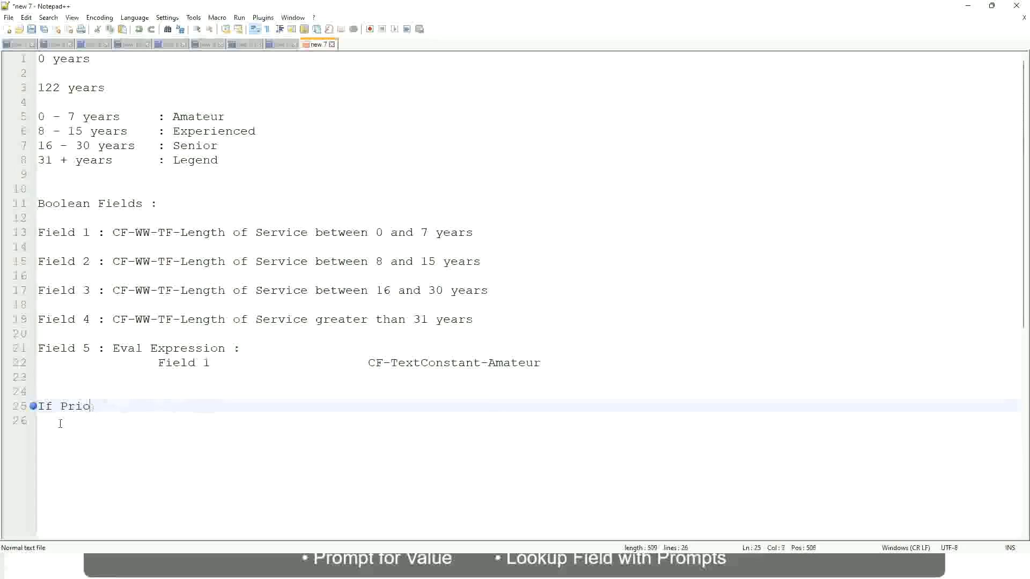
type("Job Profile is ")
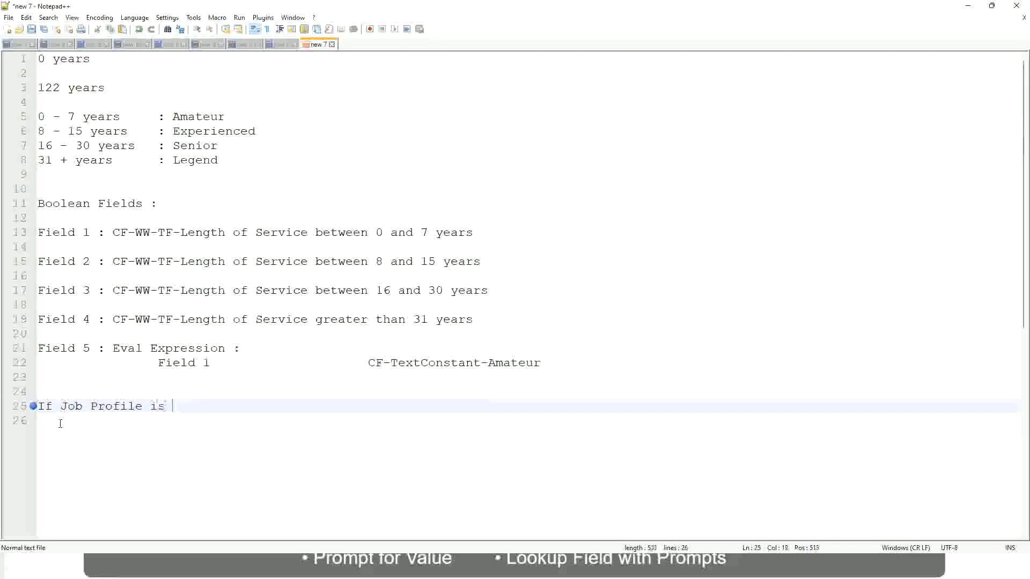
type(": Manager")
key("BackSpace")
key("BackSpace")
key("BackSpace")
key("BackSpace")
key("BackSpace")
key("BackSpace")
key("BackSpace")
key("BackSpace")
key("BackSpace")
key("BackSpace")
key("BackSpace")
key("BackSpace")
key("BackSpace")
key("BackSpace")
key("BackSpace")
key("BackSpace")
key("BackSpace")
key("BackSpace")
key("BackSpace")
key("BackSpace")
Complete the condition after "If" so the line reads "If Management Level is Manager or Above"
type("Manage")
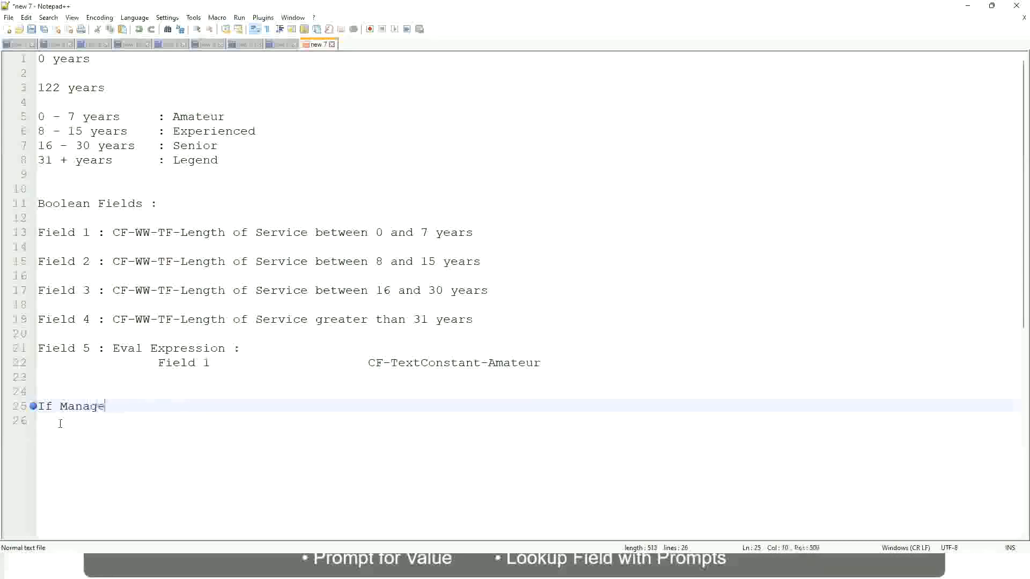
type("ment Level ")
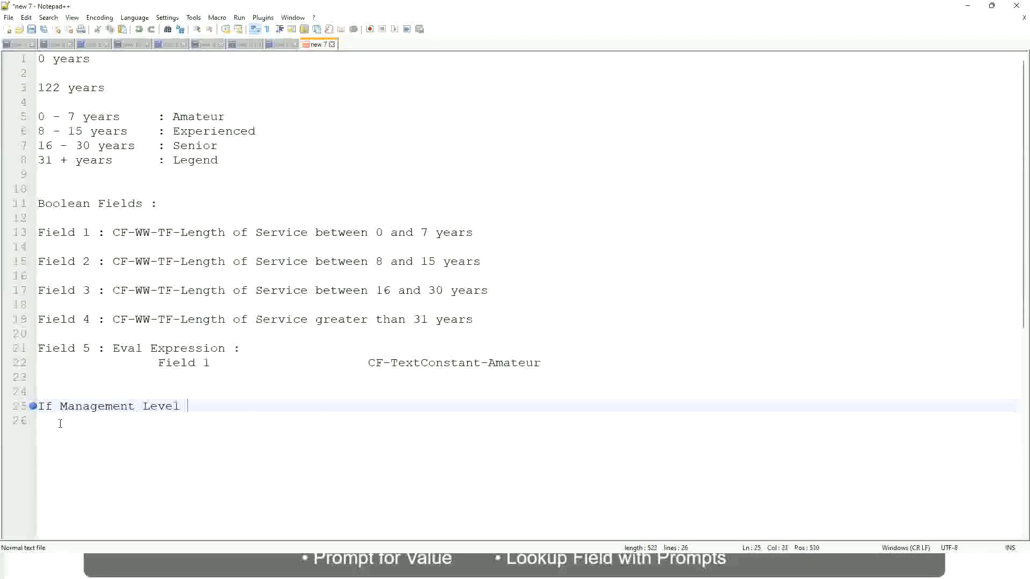
type("is Manager or Above")
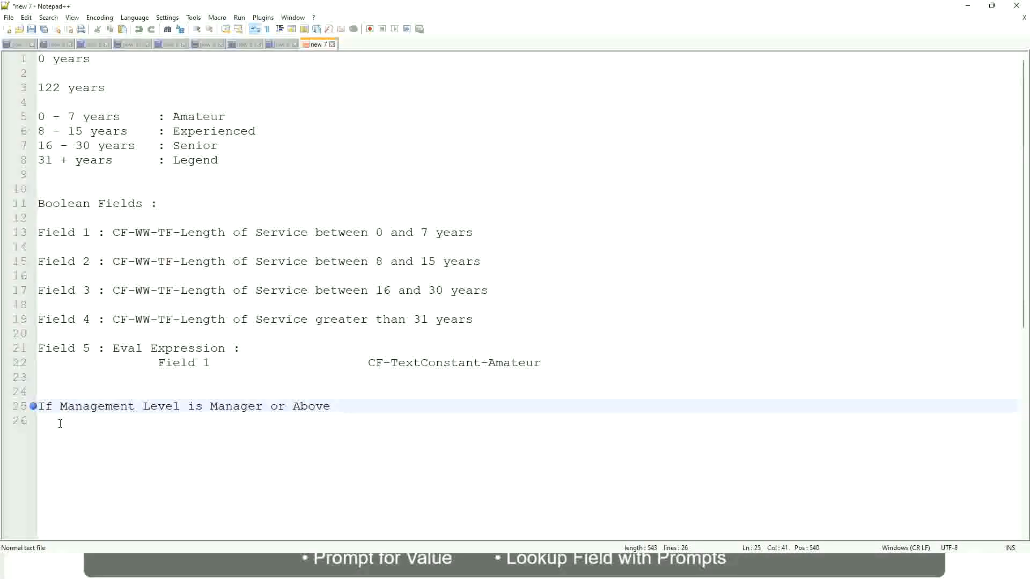
Add the outcome "Proposed Allowance Plan : Car Allowance" on the Manager line, spaced well apart from the condition
key("Tab")
key("Tab")
key("Tab")
key("Tab")
key("Tab")
type("Proposed")
type("Allowance ")
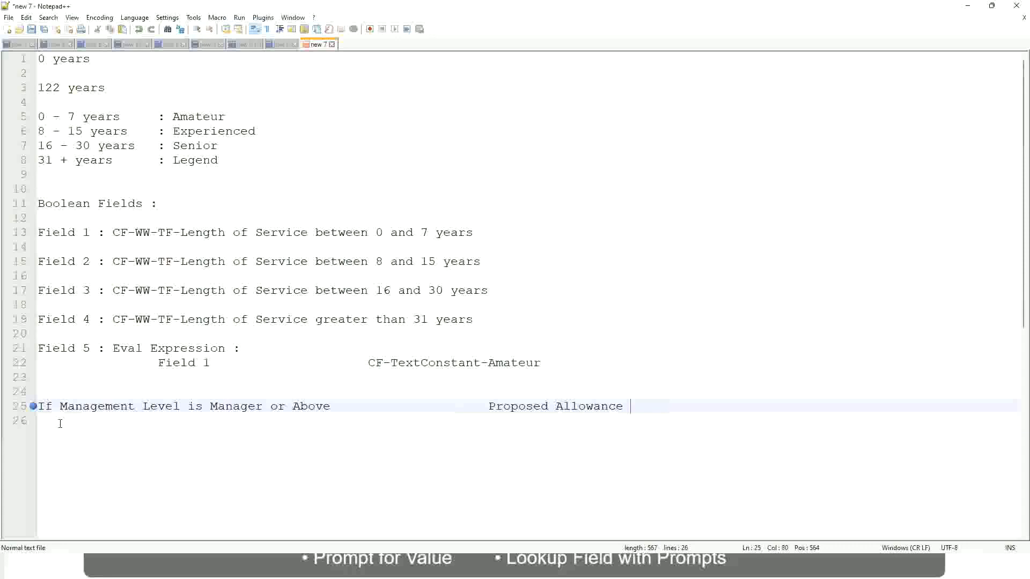
type("Plan")
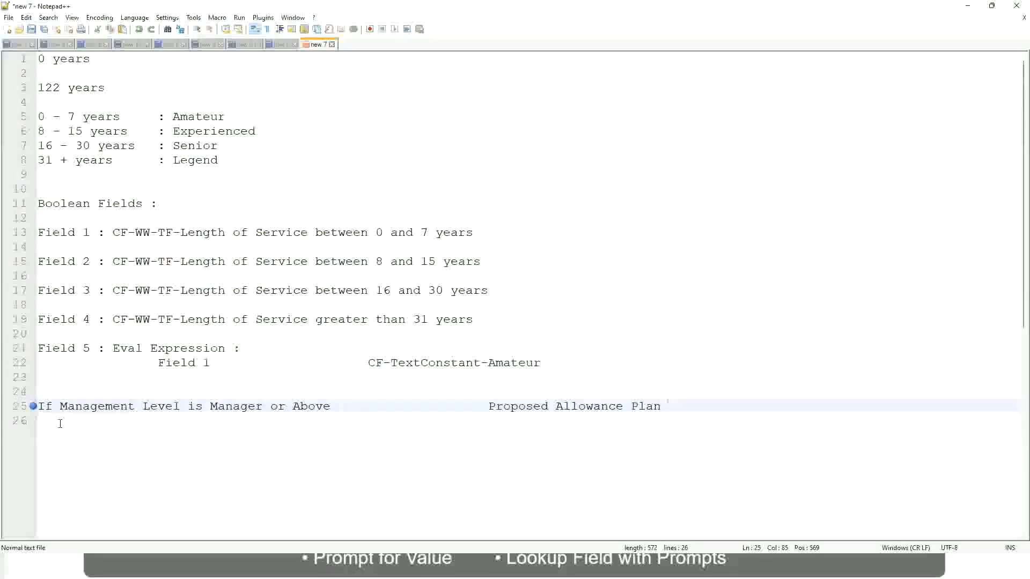
type(": Car Allowance")
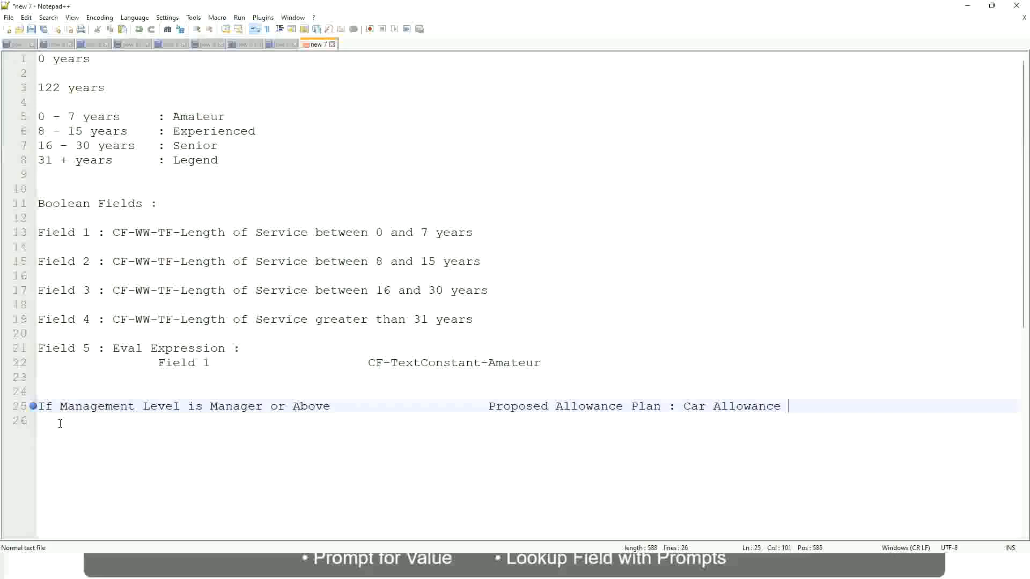
key("Return")
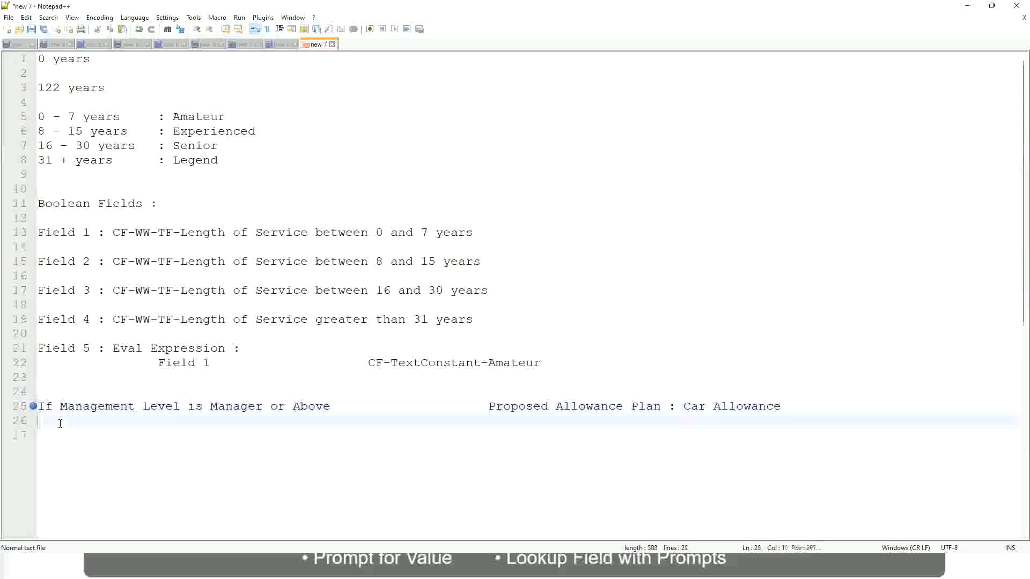
Begin a second rule line with "If Management Level is" and remove "or Above" from the Manager rule
type("If Management Level is")
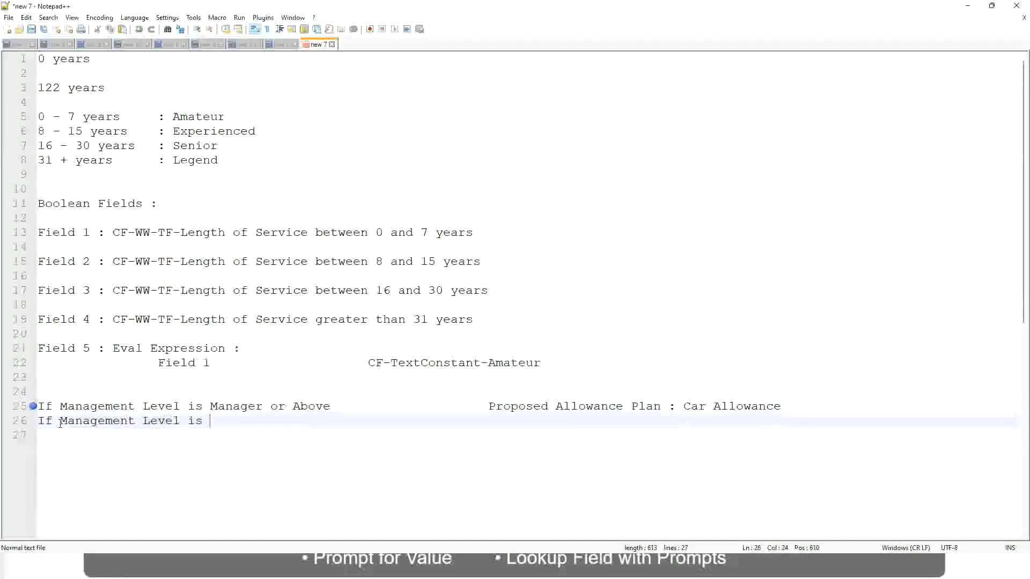
key("Up")
key("Right")
key("Right")
key("Right")
key("Right")
key("Right")
key("Right")
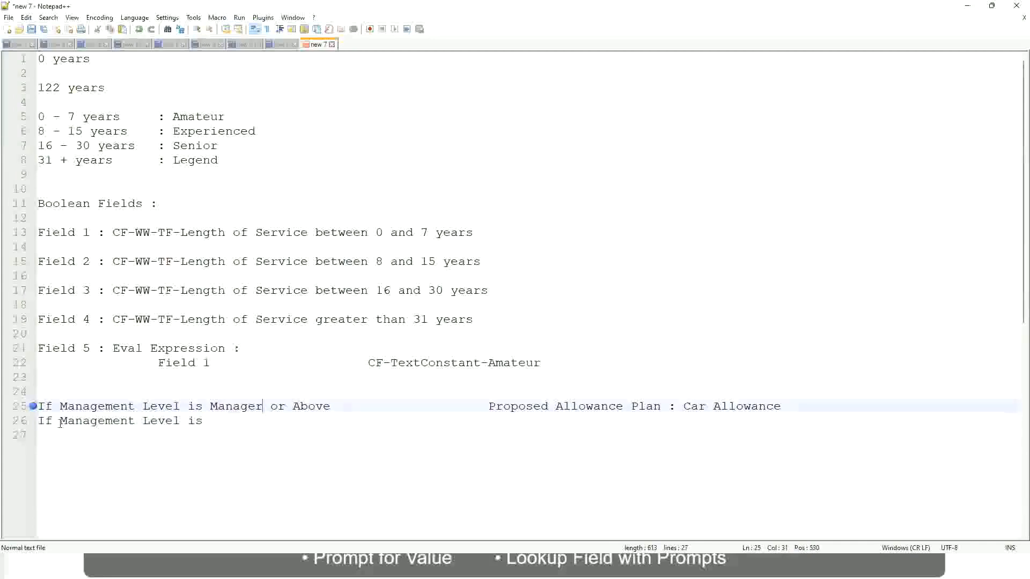
key("shift+Right")
key("shift+Right")
key("shift+Right")
key("shift+Right")
key("shift+Right")
key("shift+Right")
key("shift+Right")
key("shift+Right")
key("shift+Right")
key("Delete")
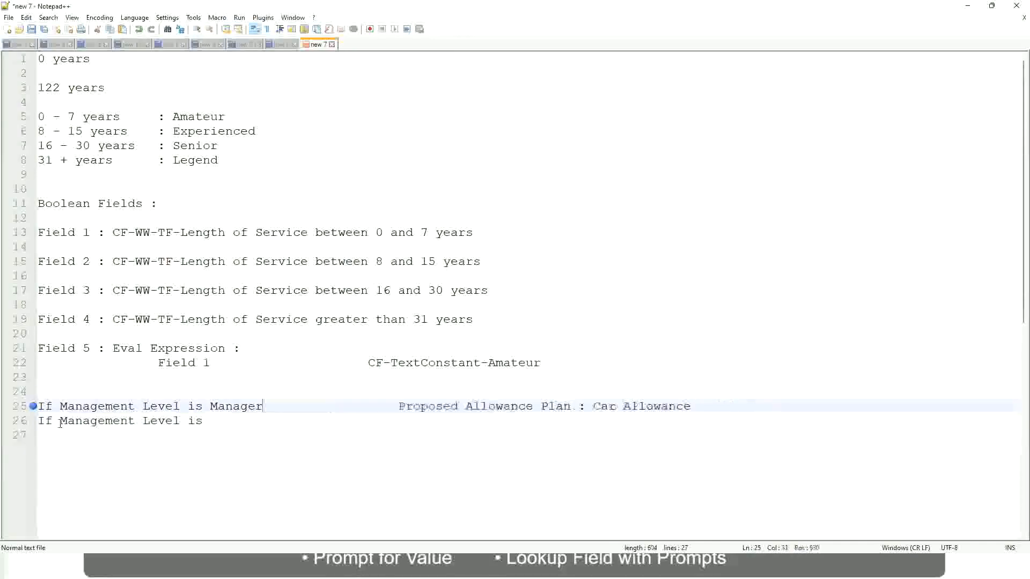
Complete the second rule with the level Director and the outcome "Executive Allowance" aligned under the first outcome
key("Down")
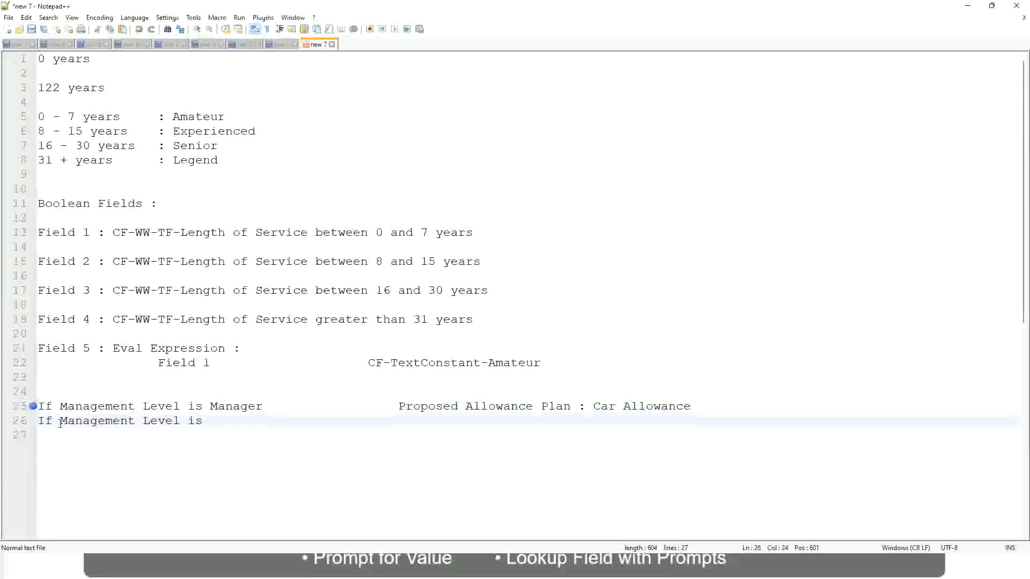
type("Director")
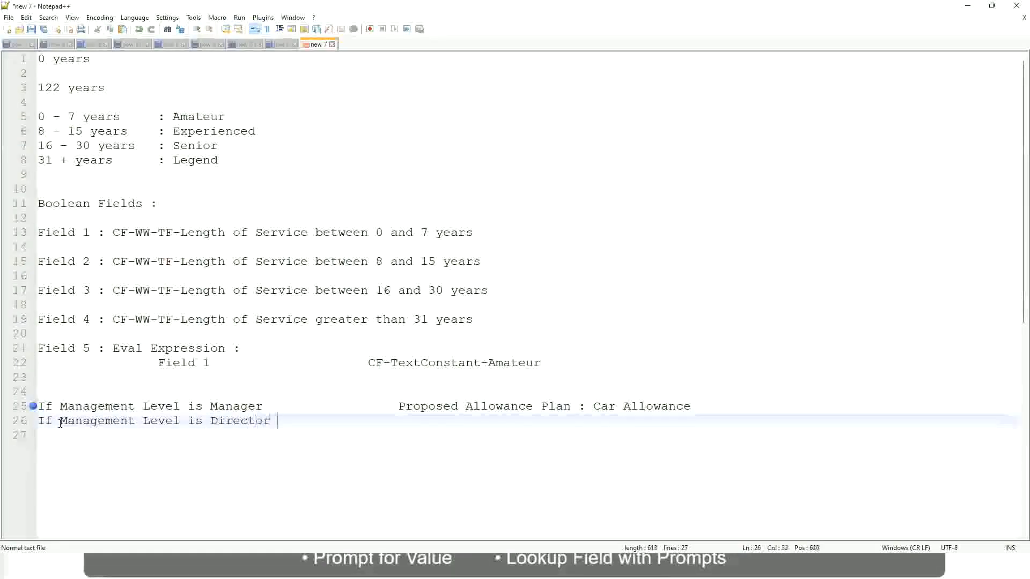
key("Tab")
key("Tab")
key("Tab")
key("Tab")
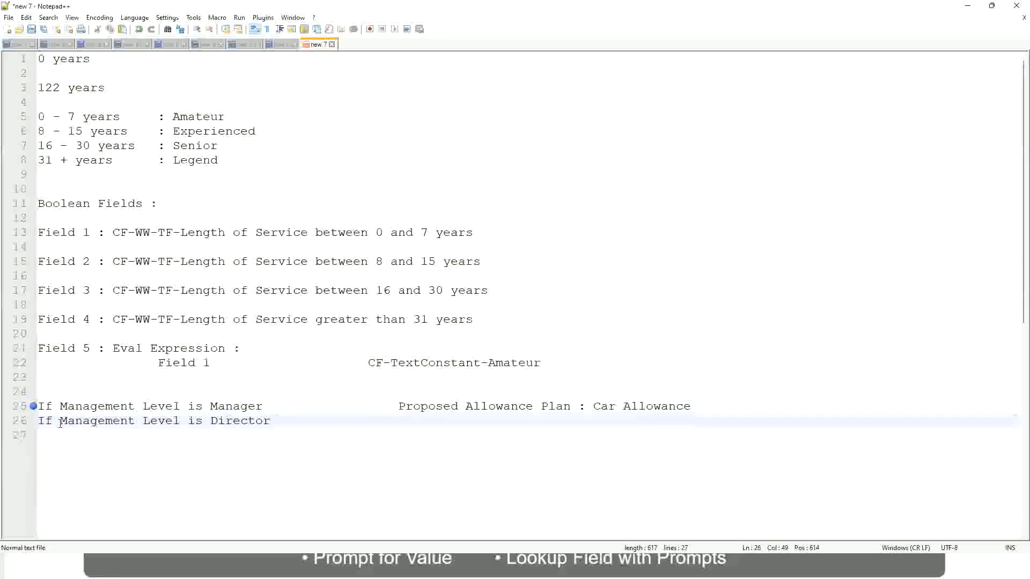
type("Executive ")
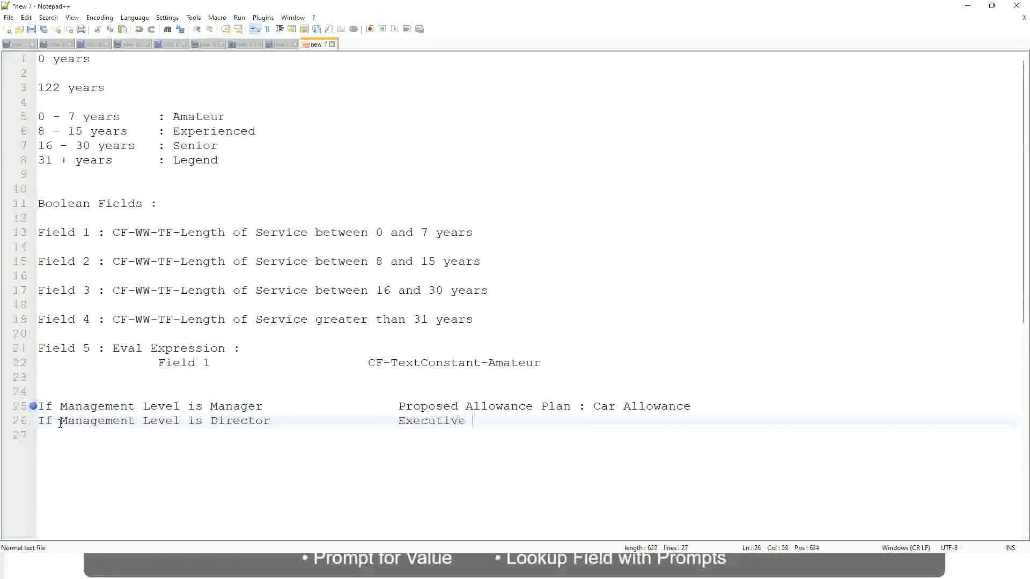
type("Allowance")
key("Return")
key("Return")
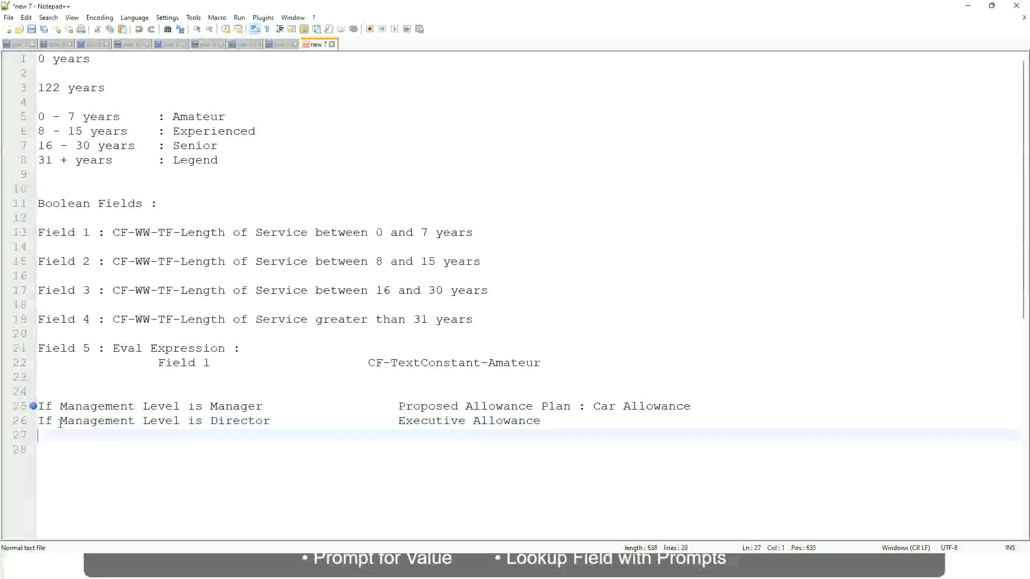
Start a third rule line below the Director rule reading "If Management Level is"
type("If Management")
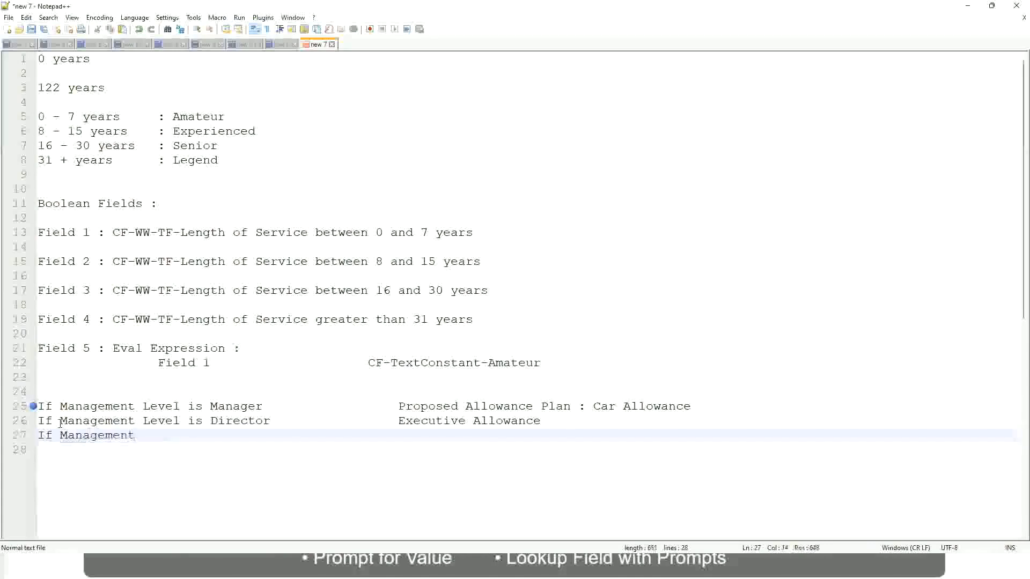
type(" Le")
key("BackSpace")
key("BackSpace")
type("le")
key("BackSpace")
key("BackSpace")
type("Le")
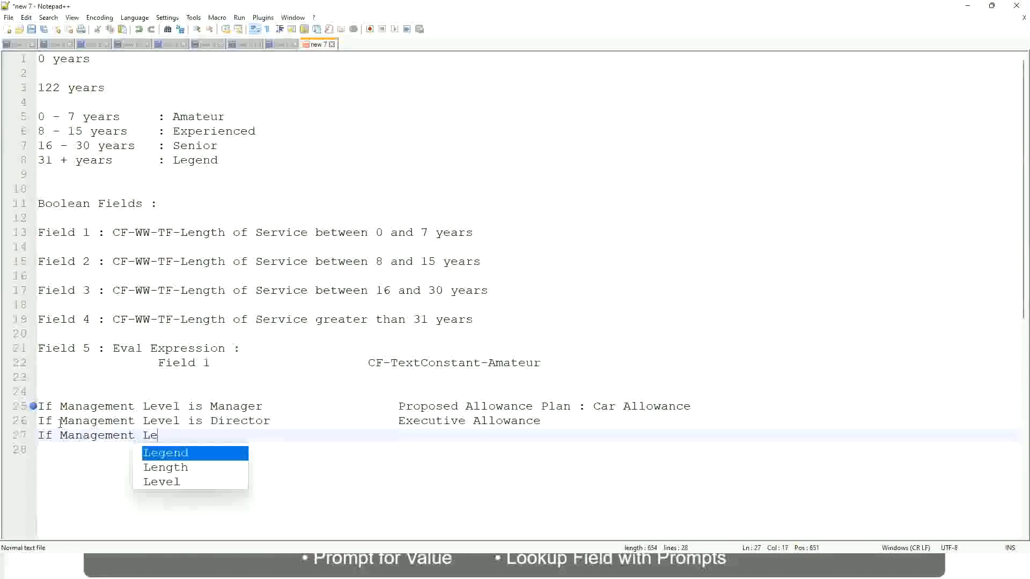
key("Down")
key("Down")
key("Return")
type("is ")
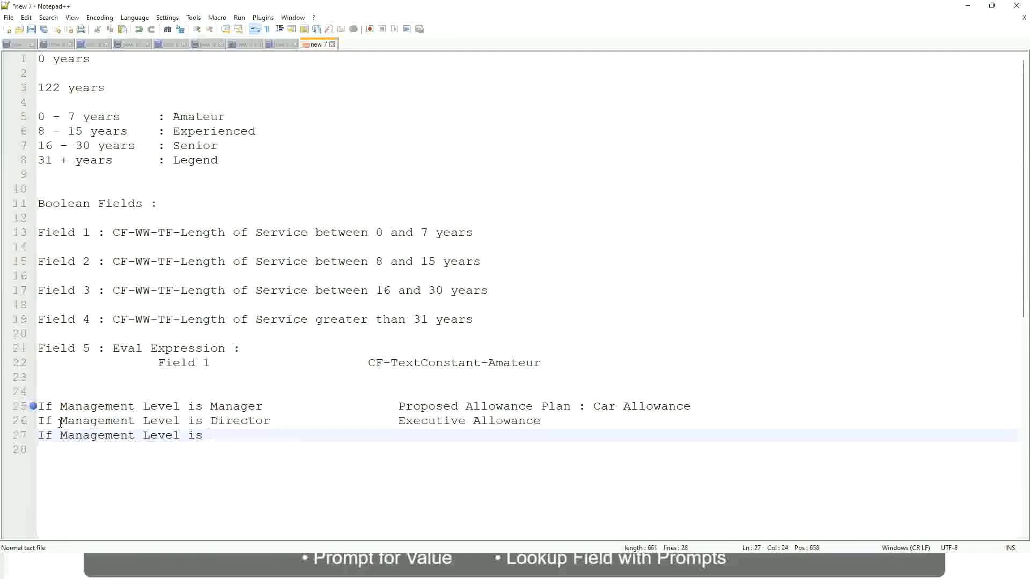
Complete the third rule with the level CEO and the outcome "CEO Allowance" aligned under the other outcomes
type("CEO")
key("Tab")
key("Tab")
key("Tab")
key("Tab")
type("CEO Allowance")
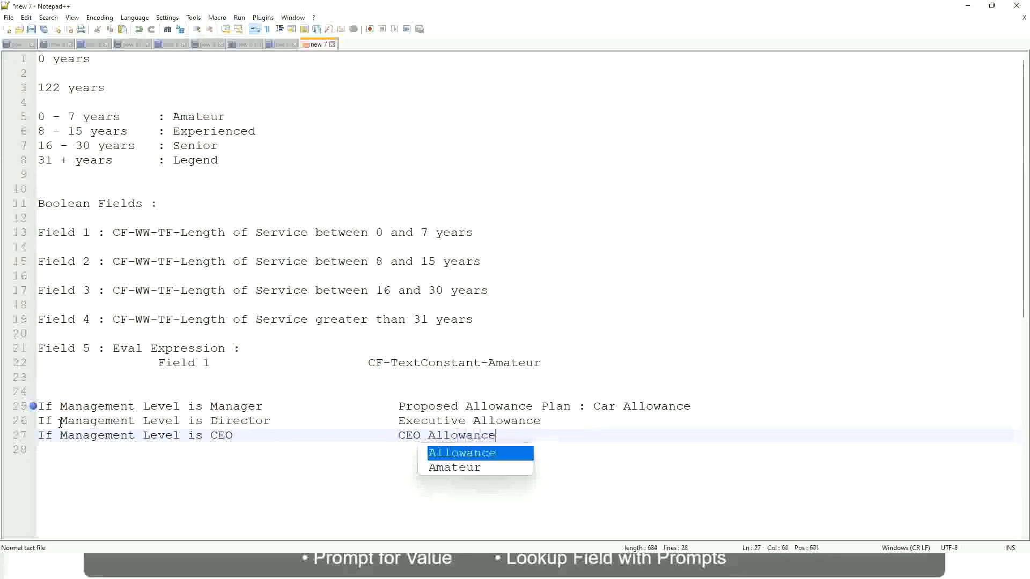
key("Escape")
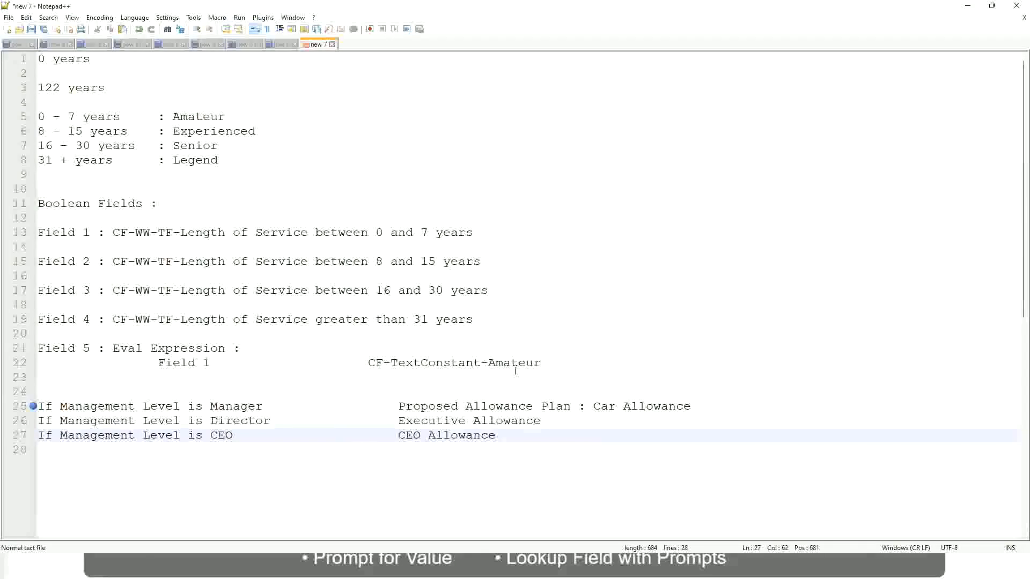
left_click(593, 406)
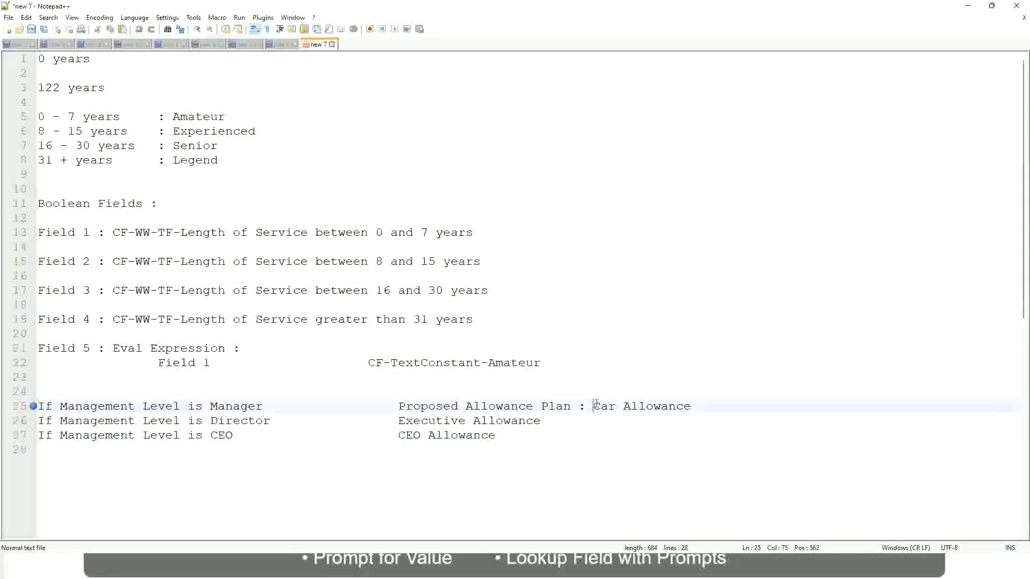
left_click_drag(593, 406, 692, 403)
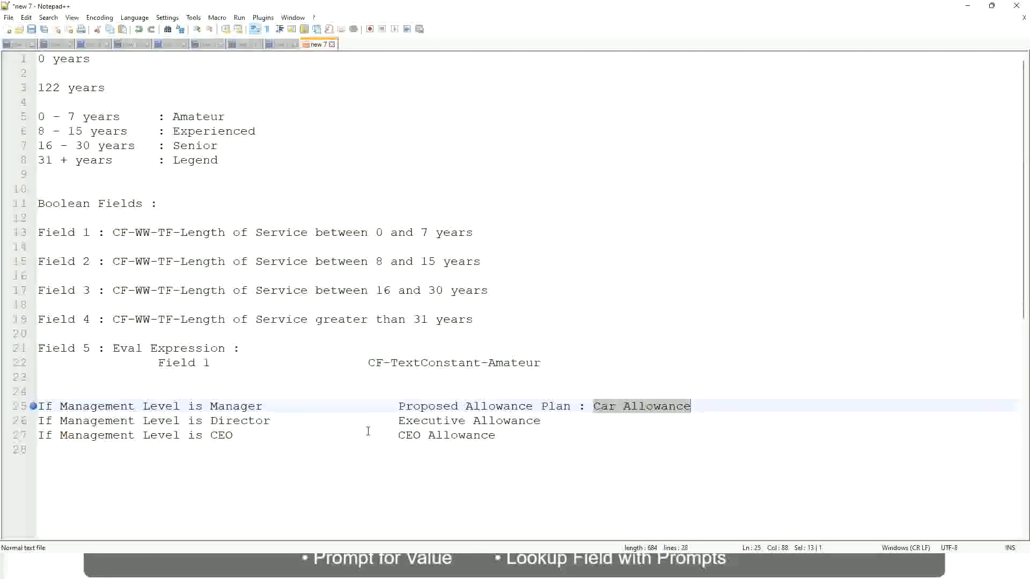
left_click(472, 406)
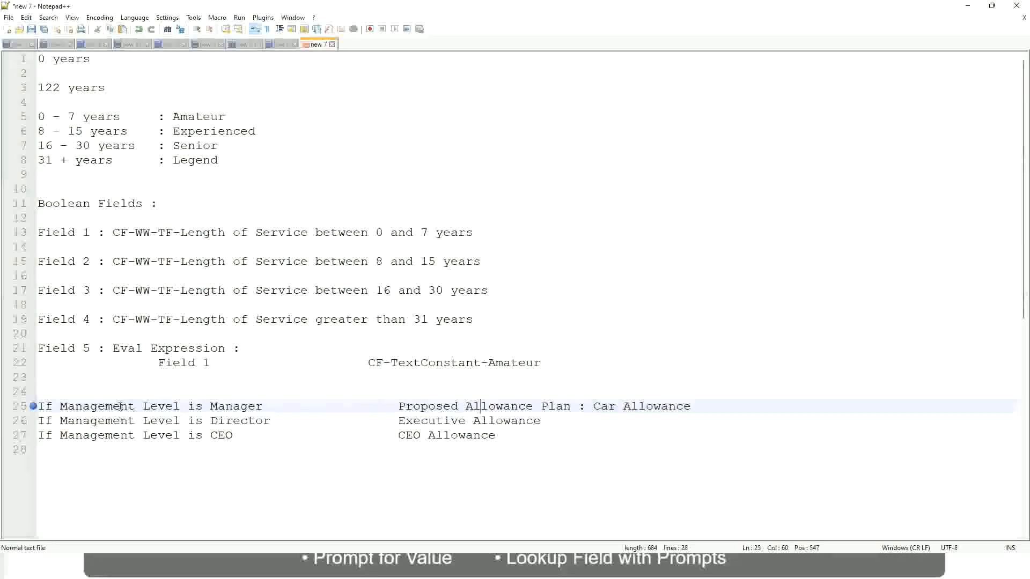
left_click(210, 406)
Replace the whole outcome of the Manager rule with "First Line Manager"
left_click_drag(399, 406, 706, 402)
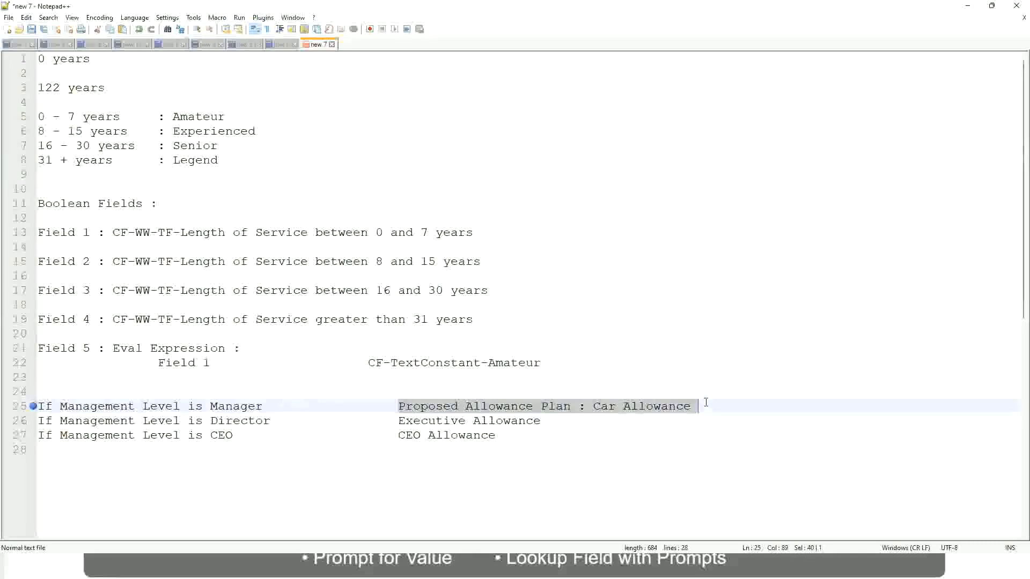
type("Managers")
key("BackSpace")
key("BackSpace")
key("BackSpace")
key("BackSpace")
key("BackSpace")
key("BackSpace")
key("BackSpace")
key("BackSpace")
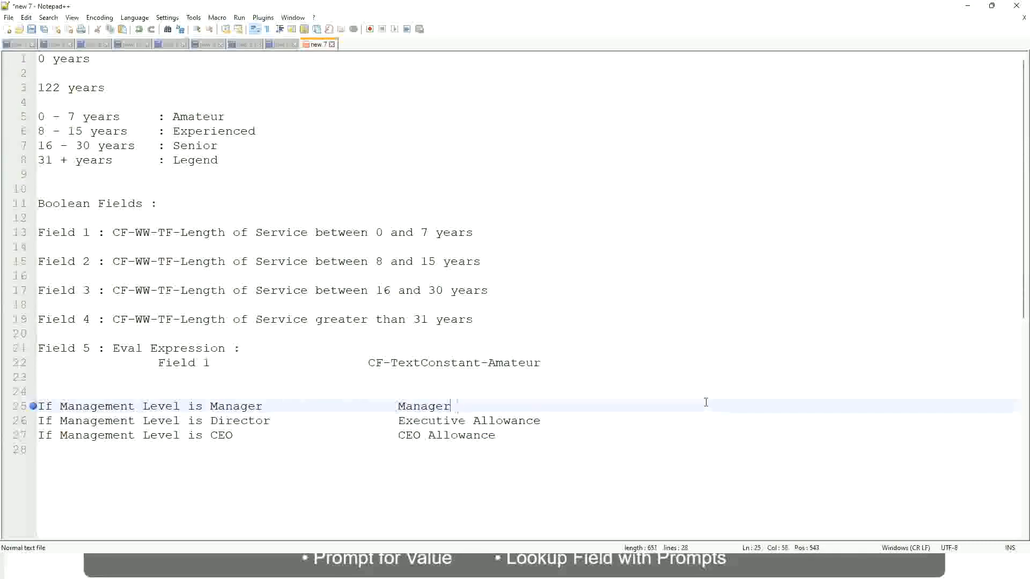
type("Firs")
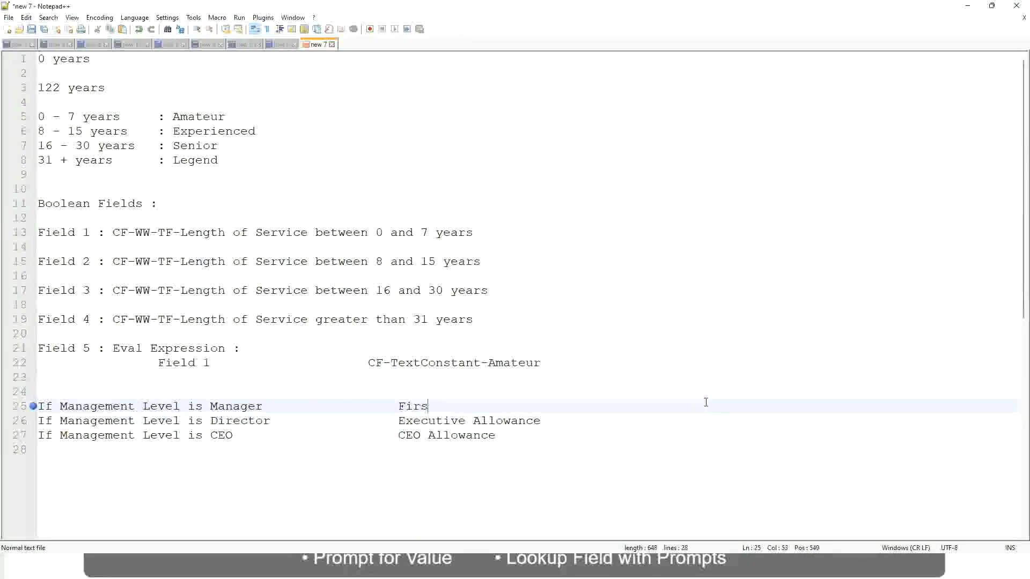
type("t Line Manager")
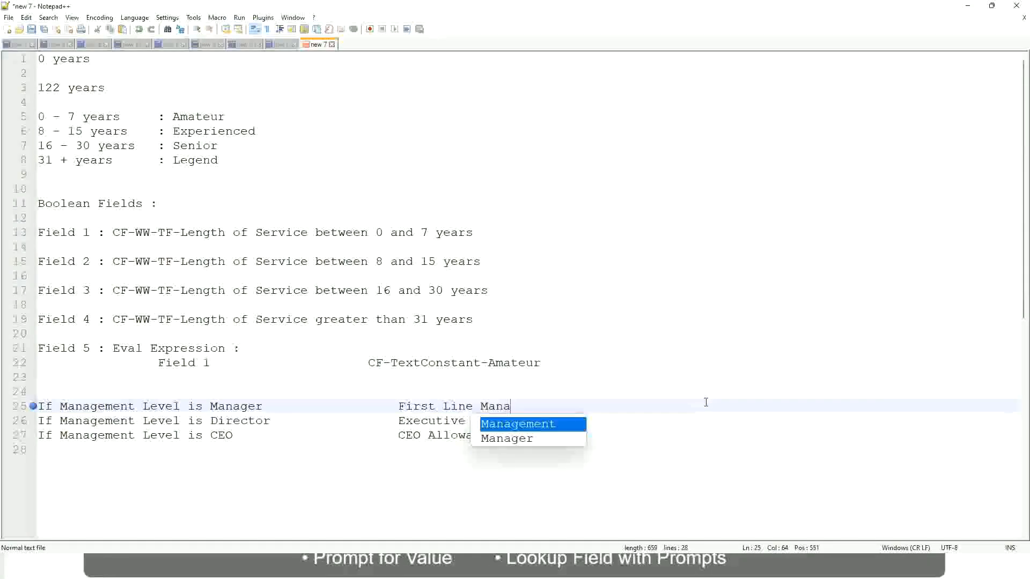
Insert "Name of the" in front of "First Line Manager" in the Manager rule's outcome
key("Left")
key("Left")
key("Left")
key("Left")
key("Left")
key("Left")
key("Left")
key("Left")
key("Left")
key("Left")
key("Left")
key("Left")
key("Left")
key("Left")
key("Left")
key("Left")
key("Left")
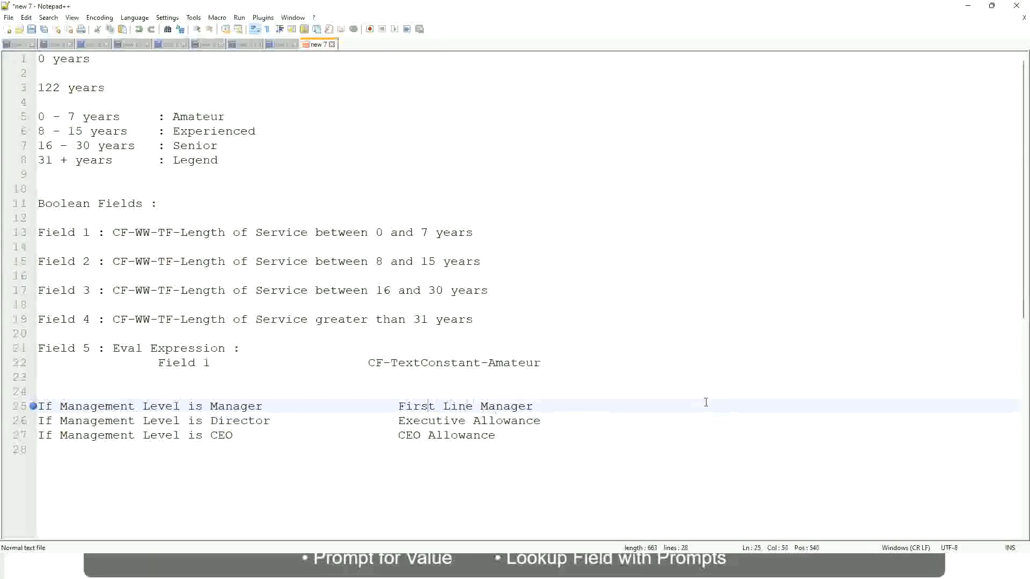
type("Name of the")
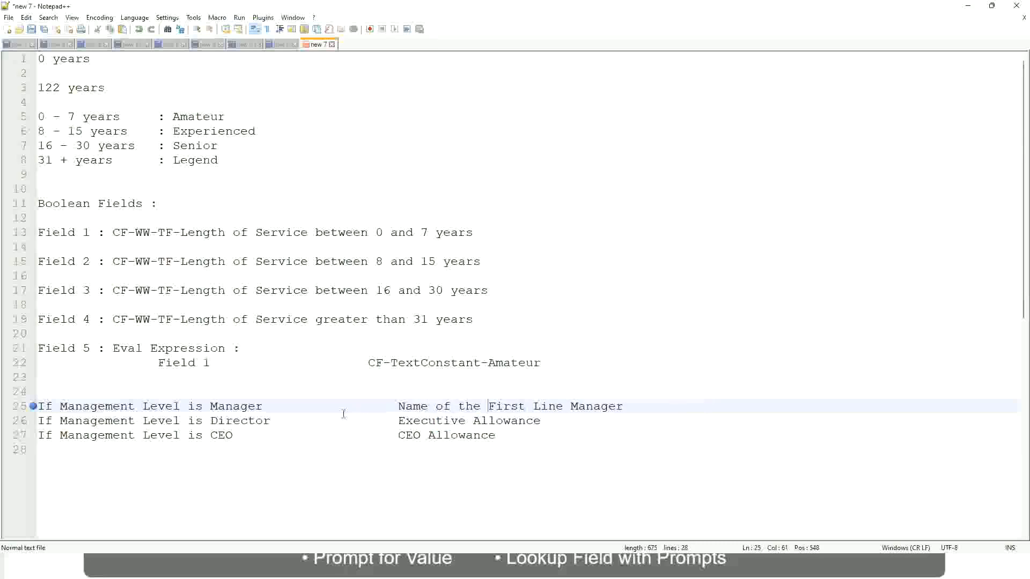
Replace the Director rule's outcome with the opening words "Name of"
left_click_drag(397, 422, 544, 415)
type("Name ")
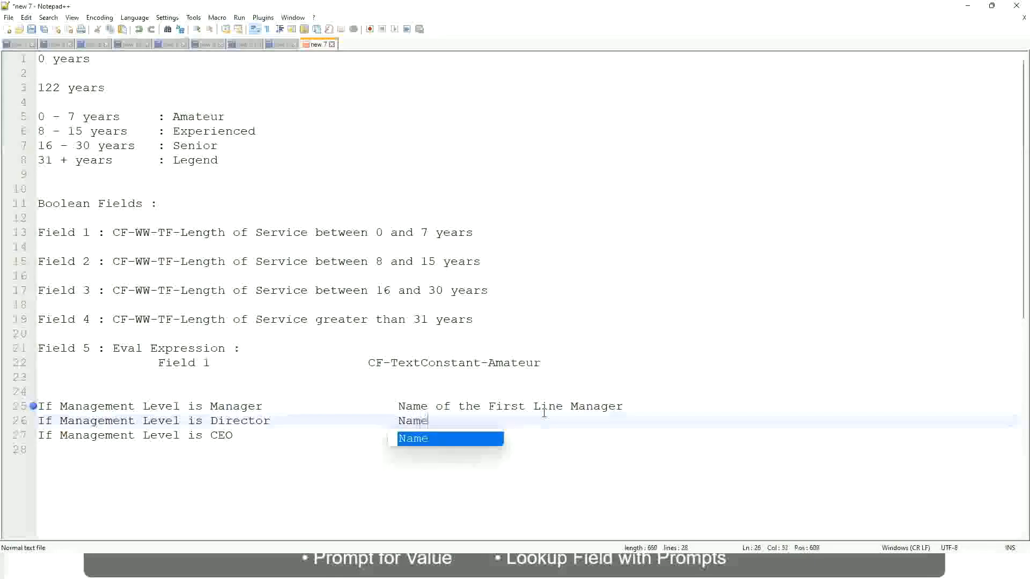
type("of ")
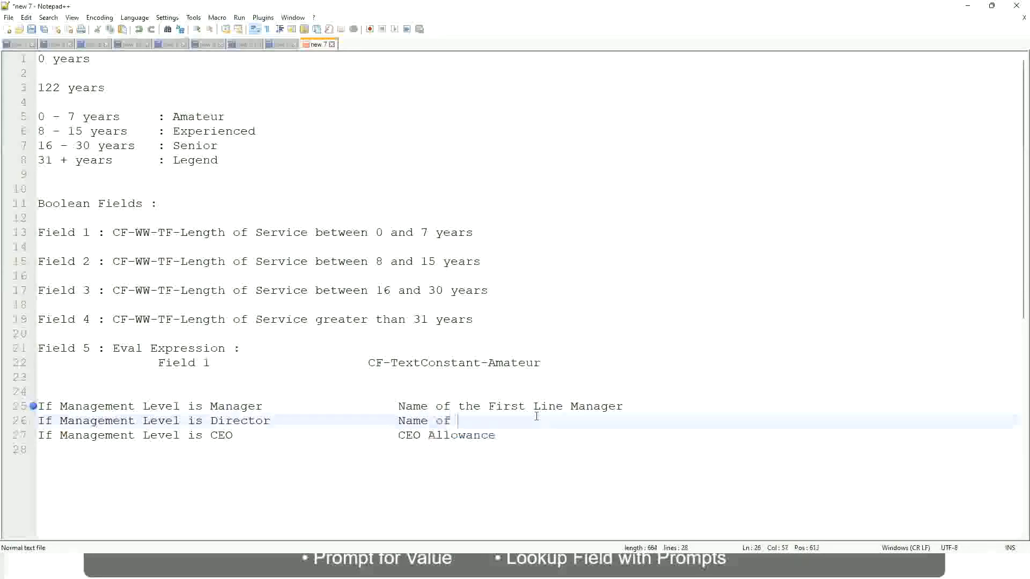
type("the First")
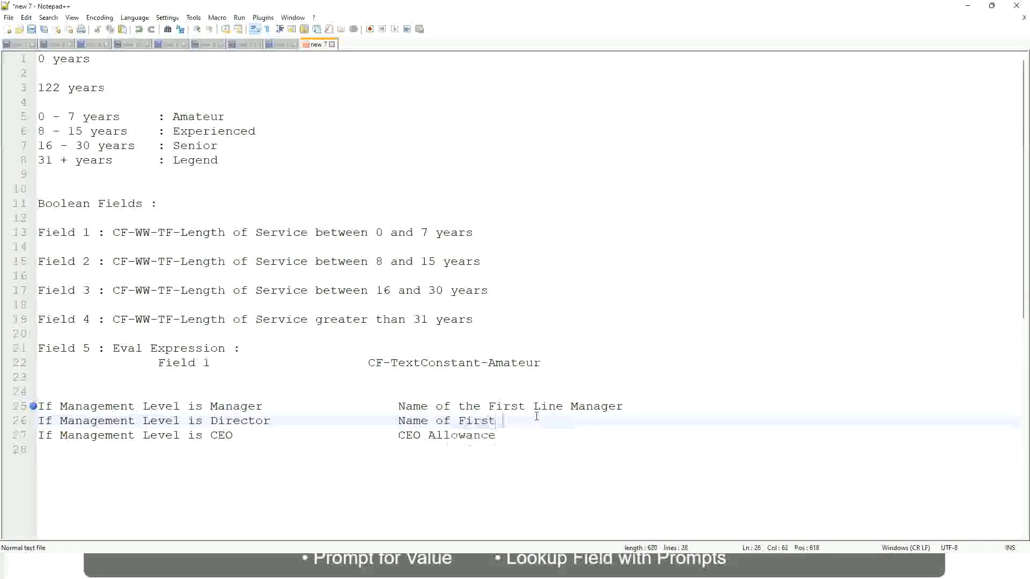
key("BackSpace")
key("BackSpace")
key("BackSpace")
key("BackSpace")
key("BackSpace")
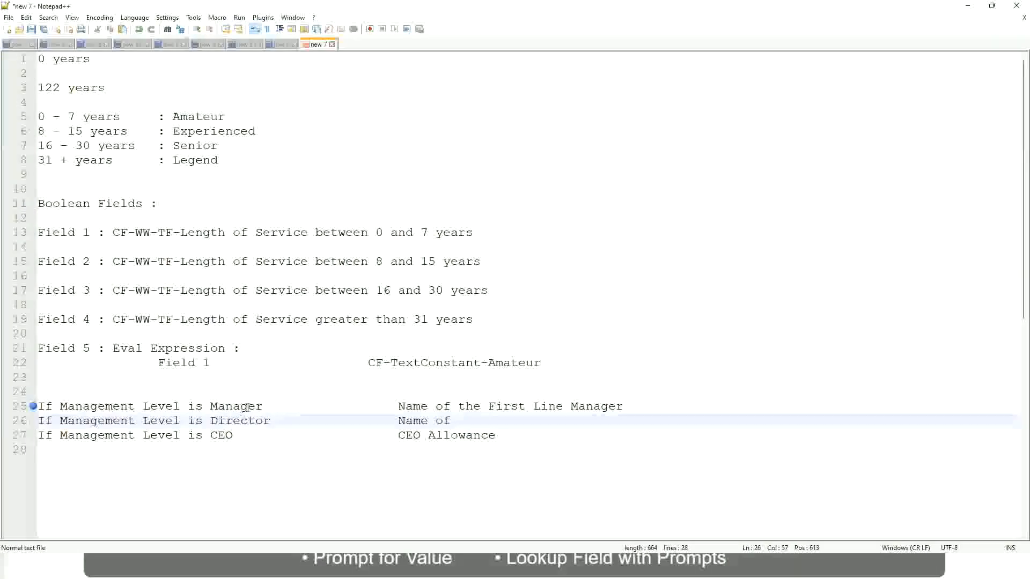
Change "First" to "Second" in the Manager rule's outcome and complete the Director outcome as "Name of Manager"
double_click(505, 408)
type("Second")
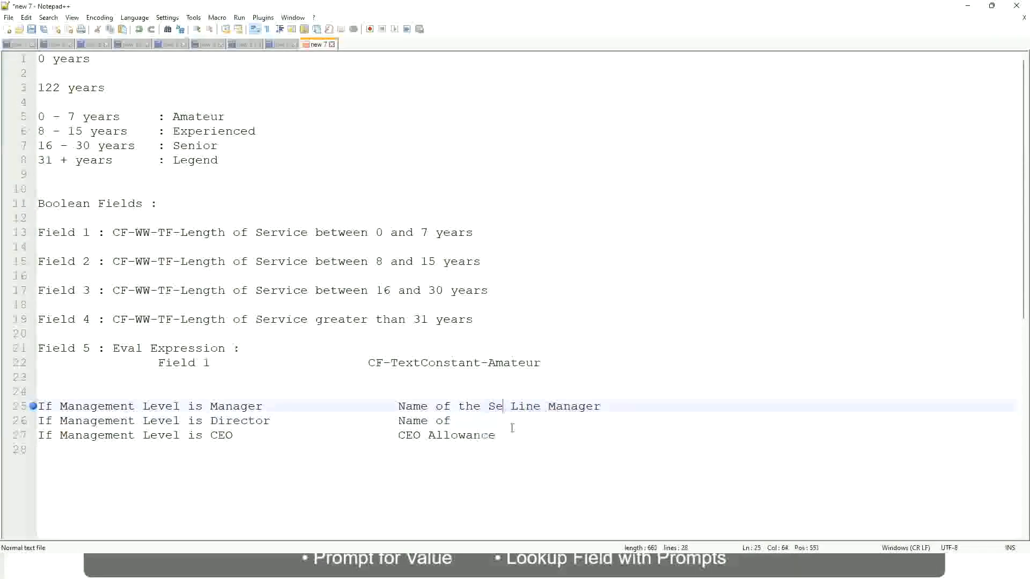
key("BackSpace")
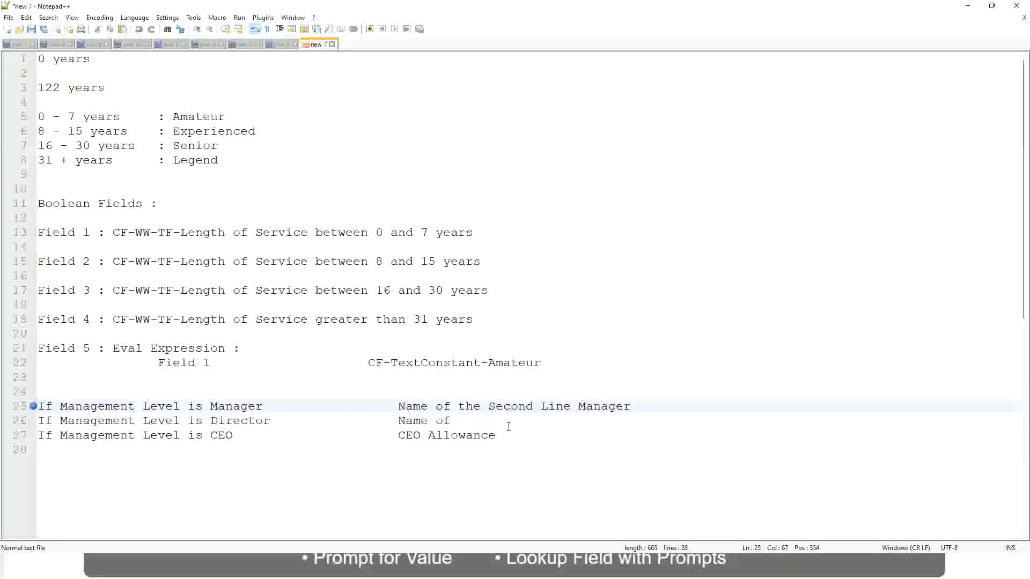
left_click(466, 421)
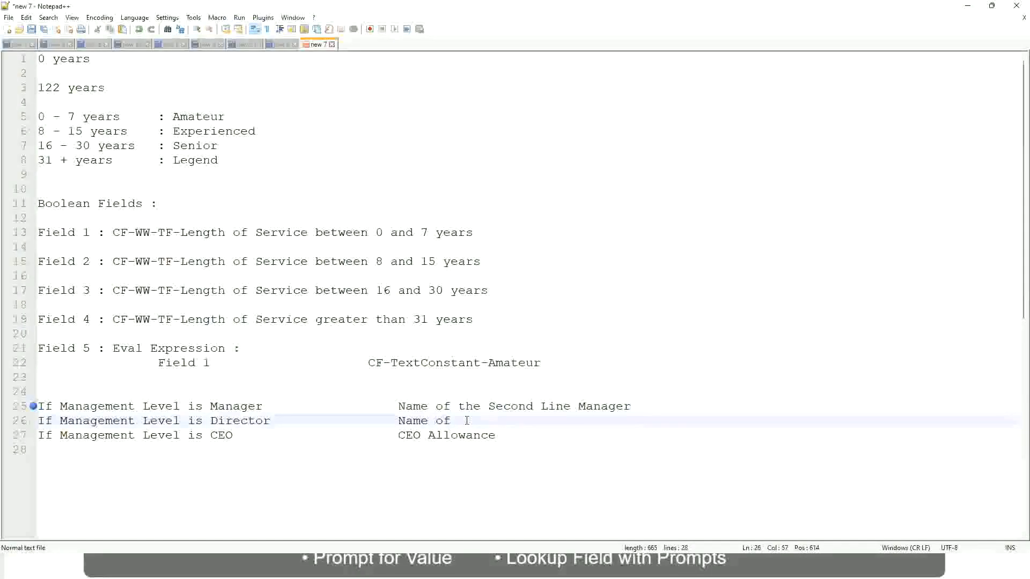
type("Manager")
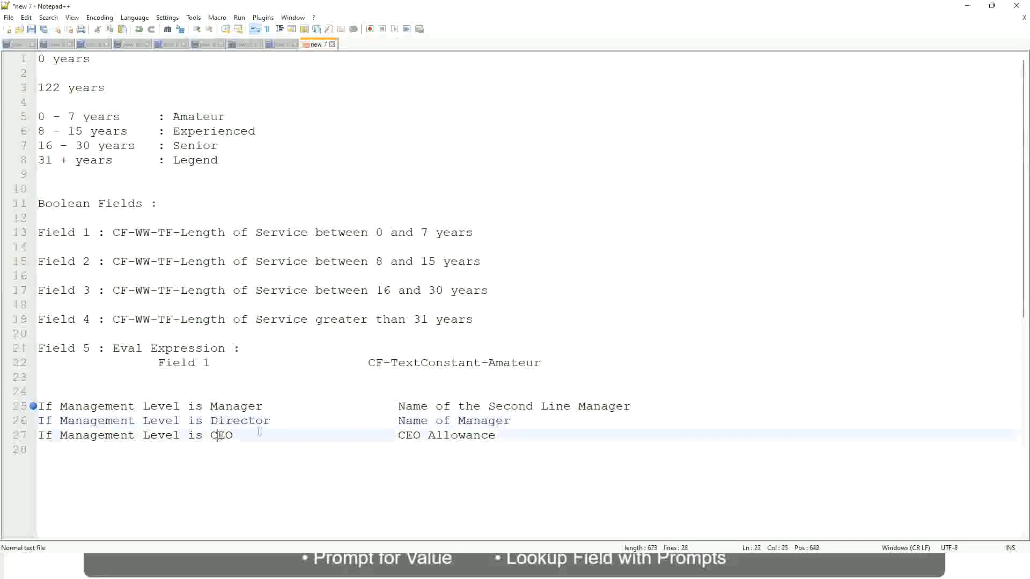
Replace the CEO rule's outcome with "name of CEO/Himself/Herself"
left_click_drag(397, 435, 510, 435)
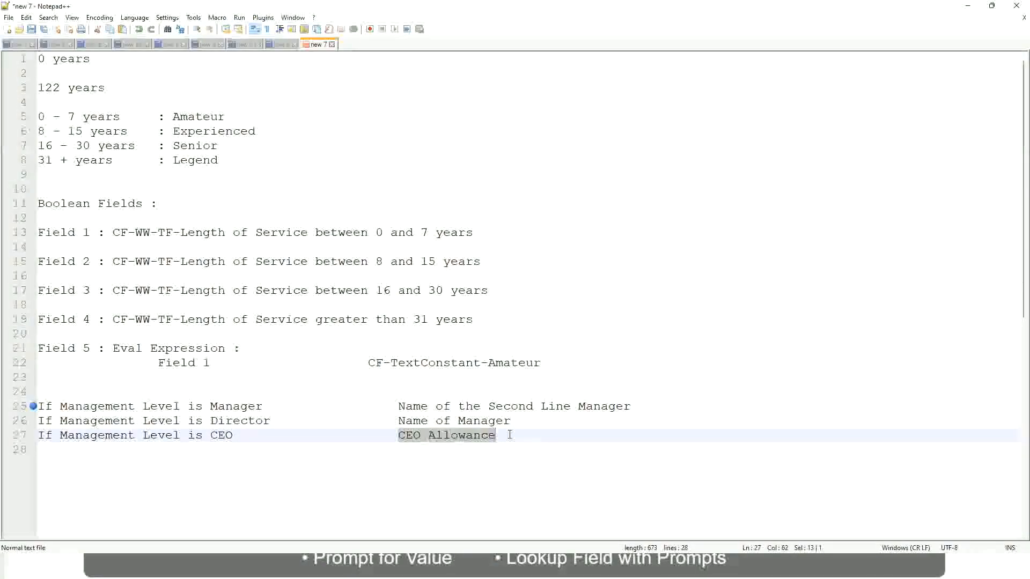
type("name of CEO")
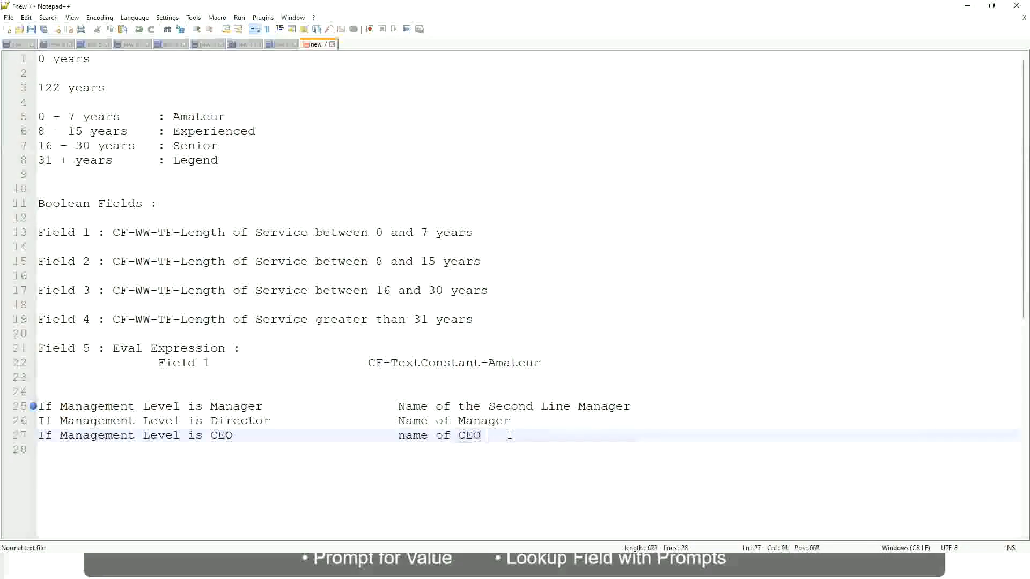
key("BackSpace")
type("/Himself/Herself")
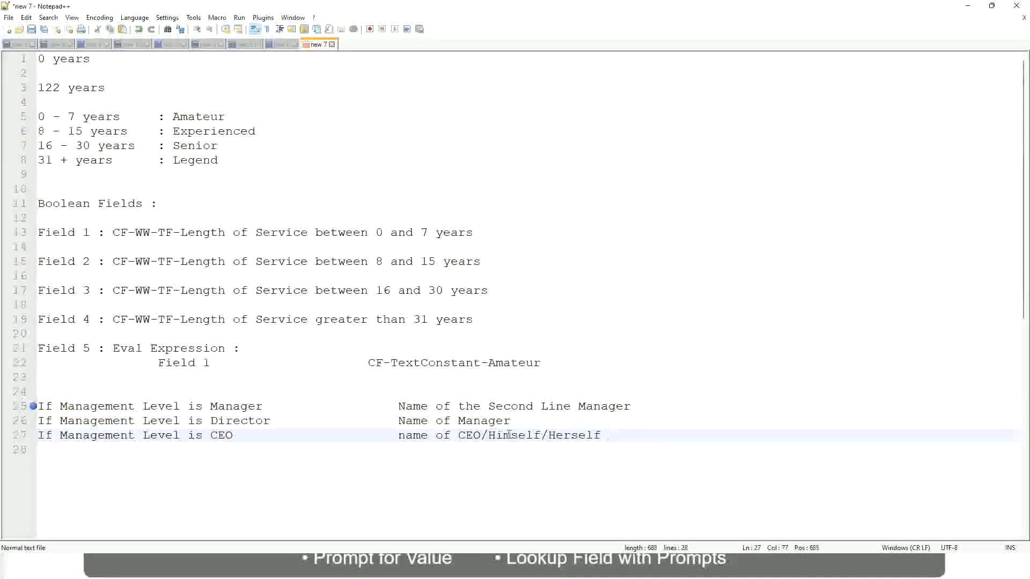
Review the three rules, comparing each management level with its outcome and rechecking the Manager rule's second line manager outcome
left_click(376, 441)
left_click(111, 407)
left_click(157, 407)
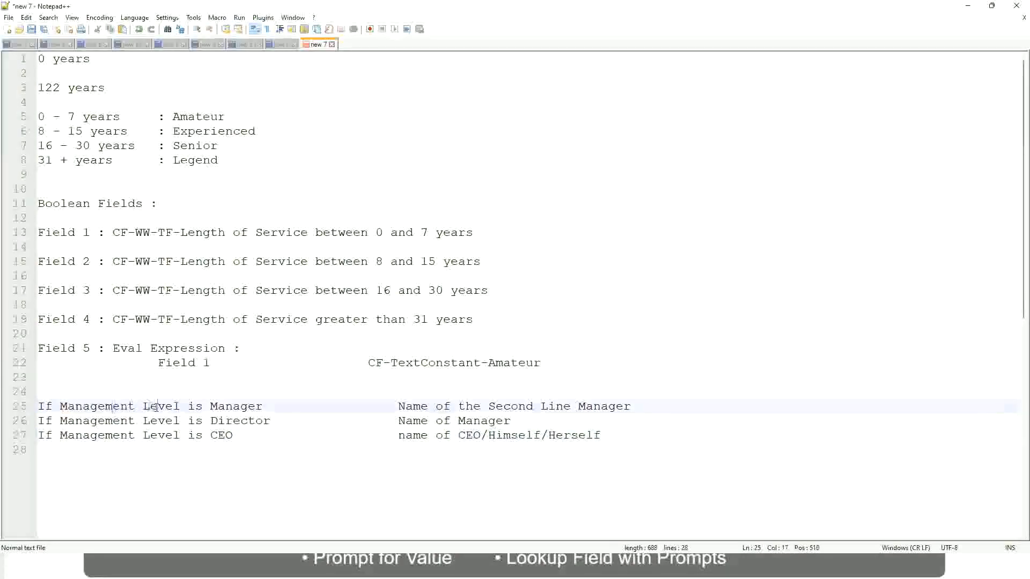
left_click(239, 408)
left_click(210, 420)
left_click(254, 421)
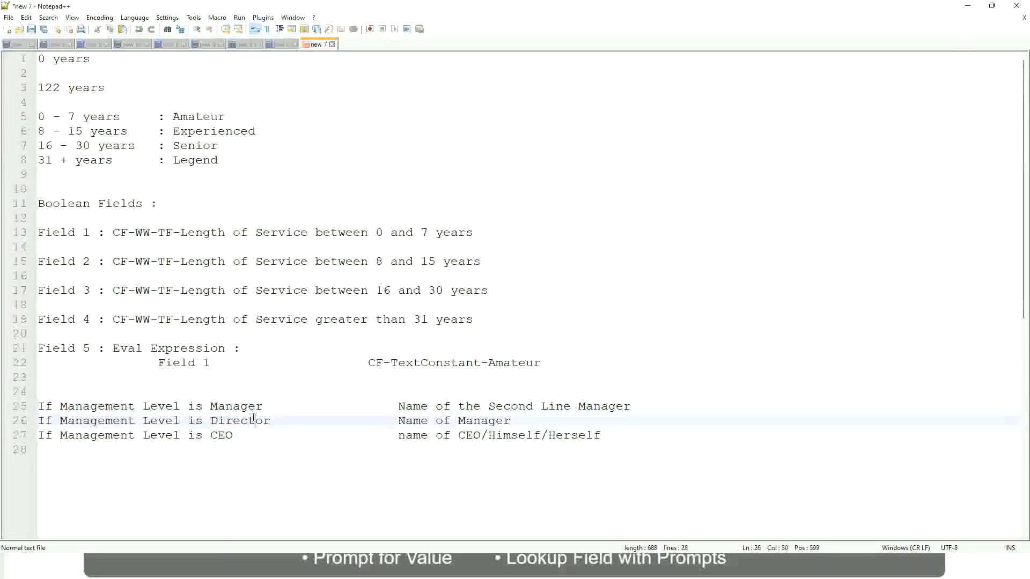
left_click(511, 421)
left_click(232, 422)
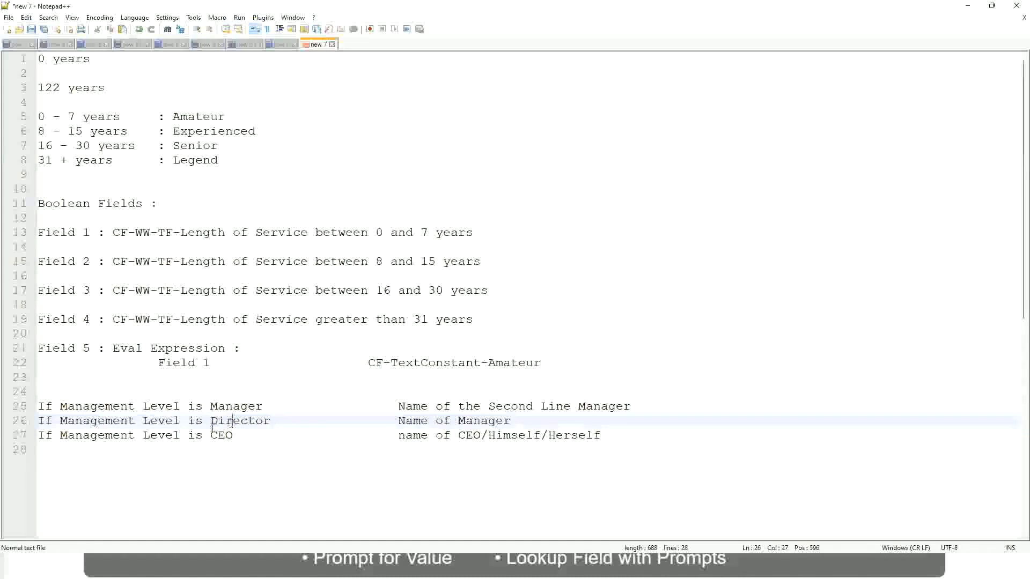
left_click(223, 435)
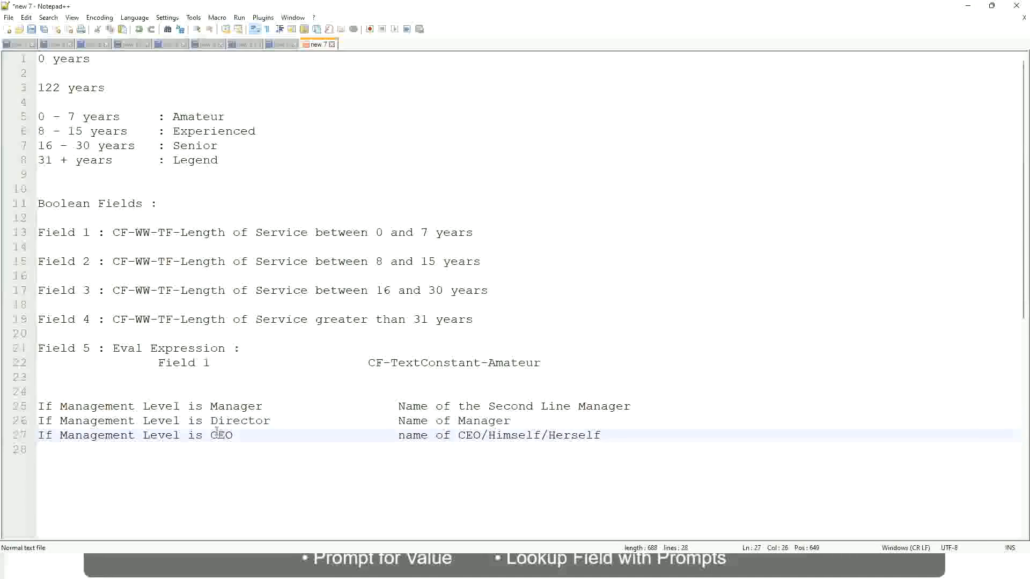
left_click(482, 437)
left_click(605, 435)
left_click_drag(619, 433, 22, 409)
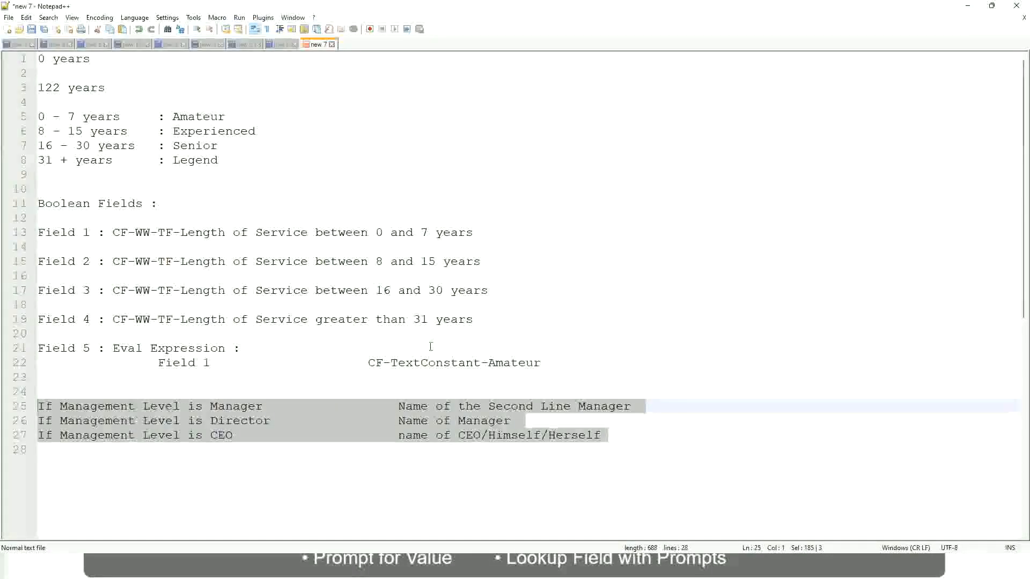
left_click(435, 406)
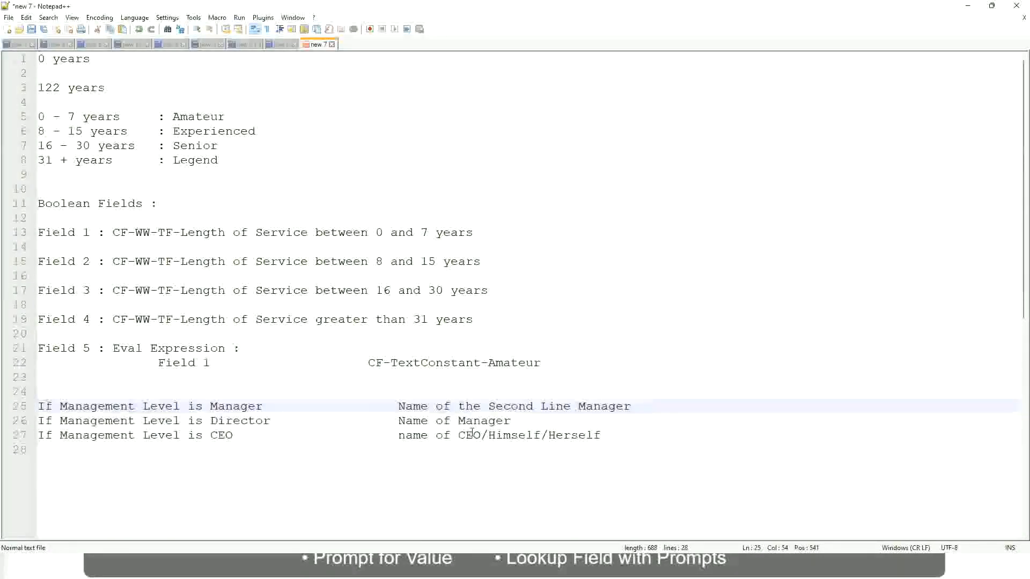
left_click(398, 406)
left_click_drag(397, 406, 632, 406)
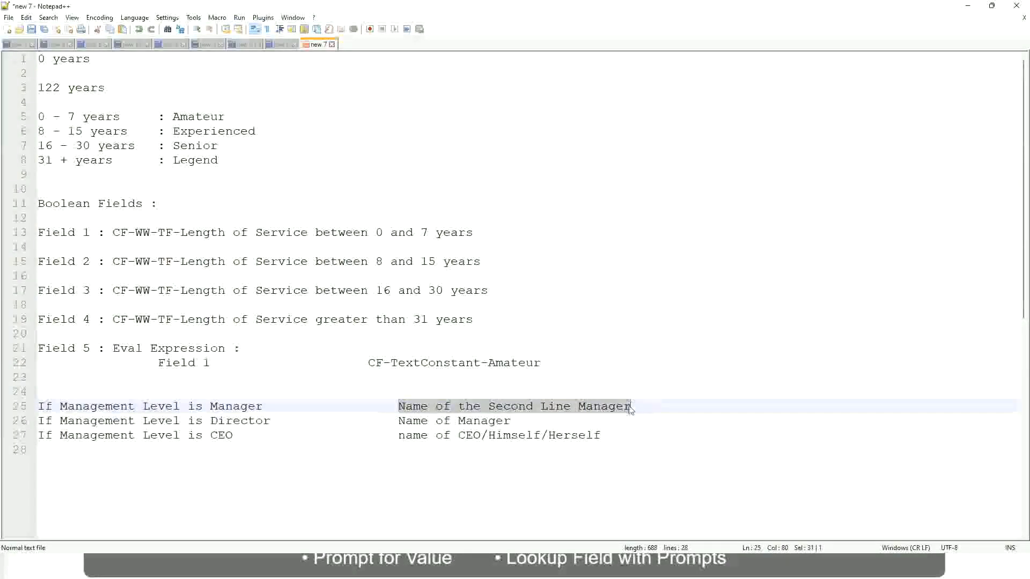
left_click(479, 406)
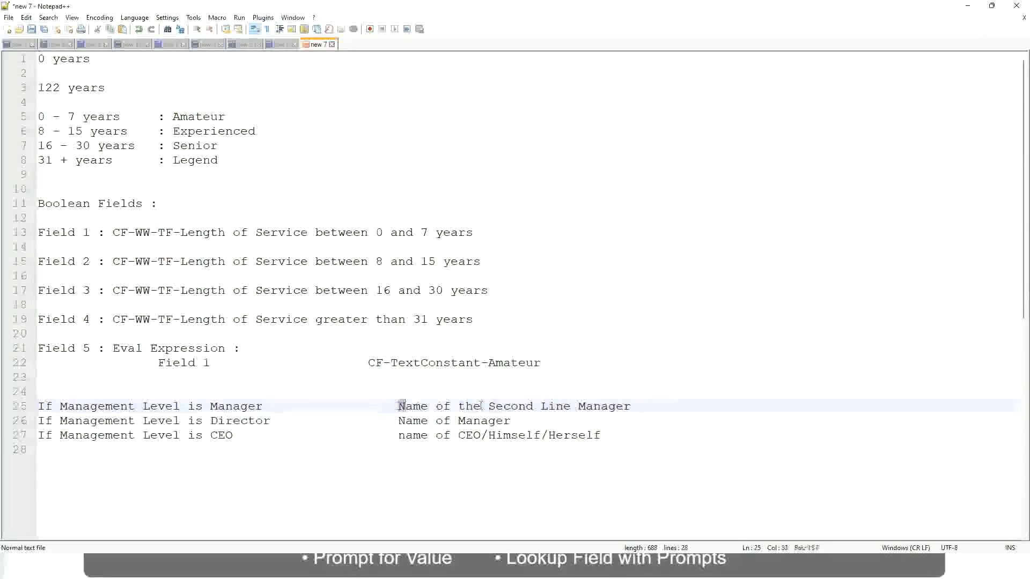
left_click_drag(399, 406, 634, 406)
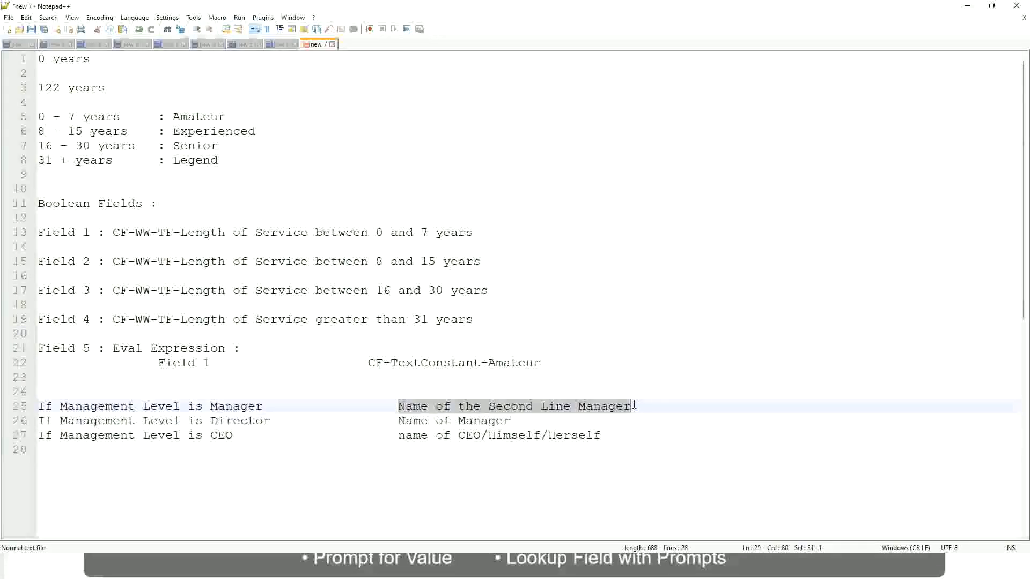
left_click(529, 407)
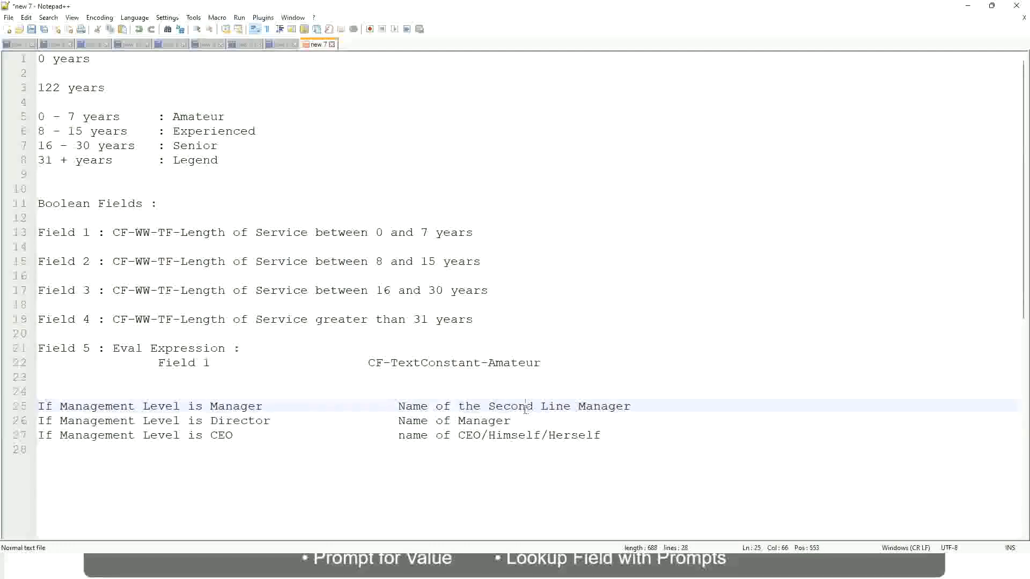
Compare the outcomes of the three management-level rules with the experience band labels listed for years of service
left_click(268, 406)
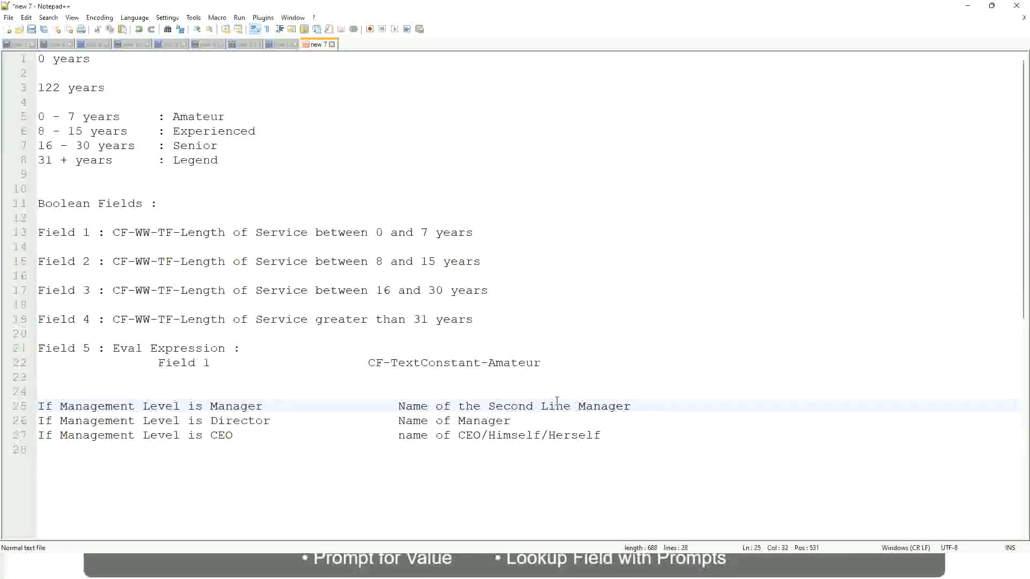
left_click(528, 406)
left_click_drag(563, 406, 571, 406)
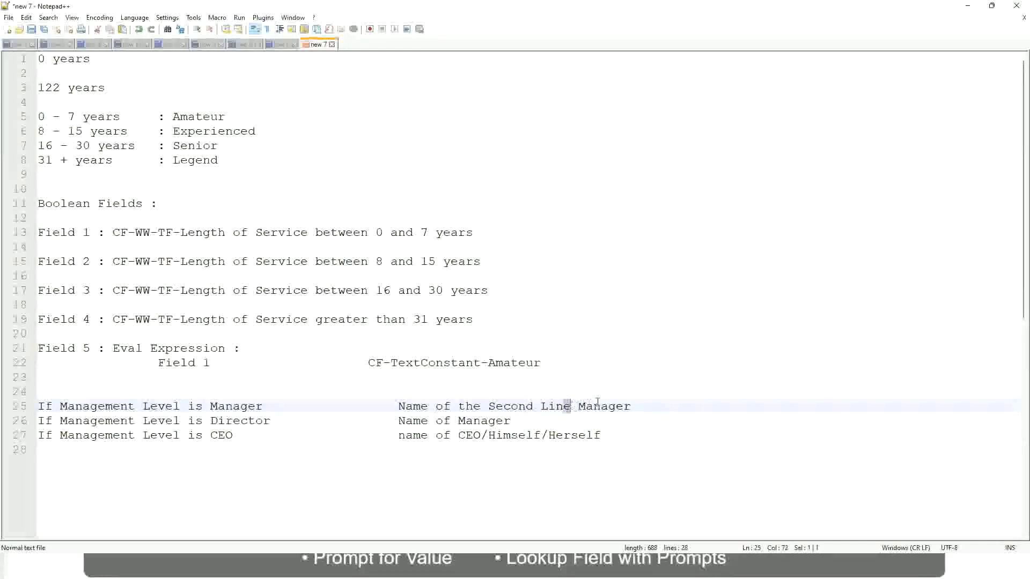
left_click(647, 403)
left_click(607, 399)
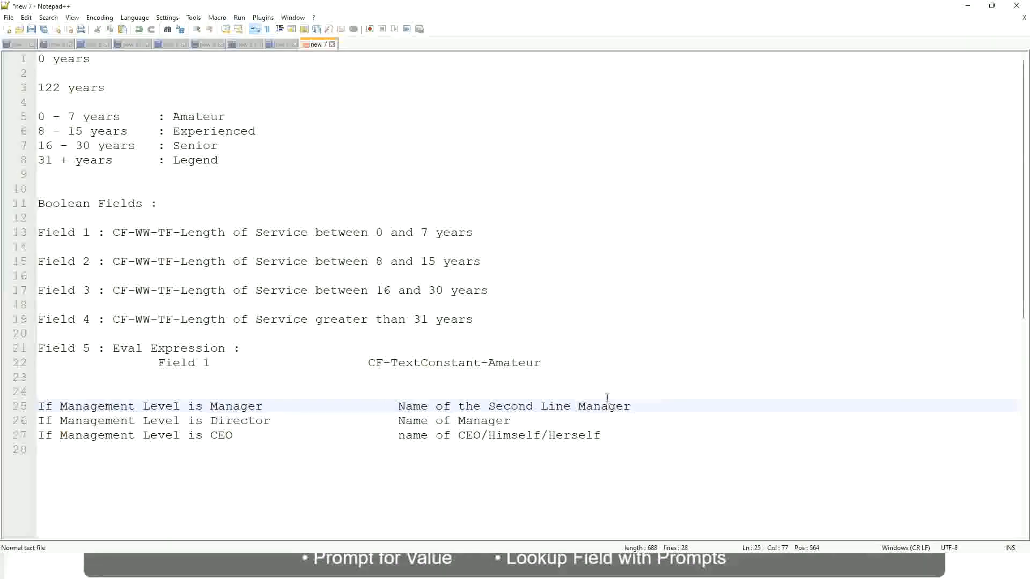
double_click(198, 117)
double_click(202, 131)
double_click(198, 145)
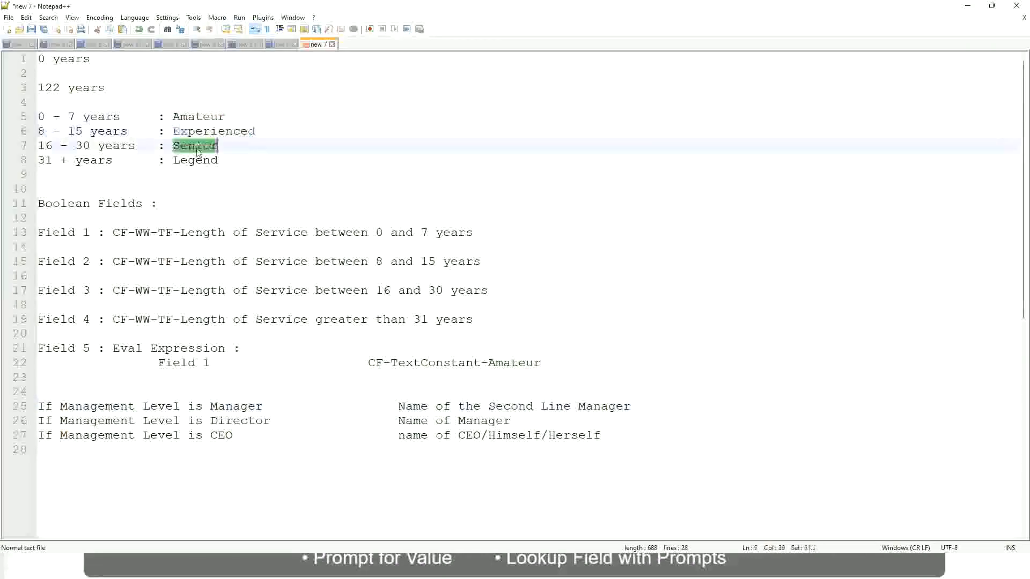
left_click(194, 160)
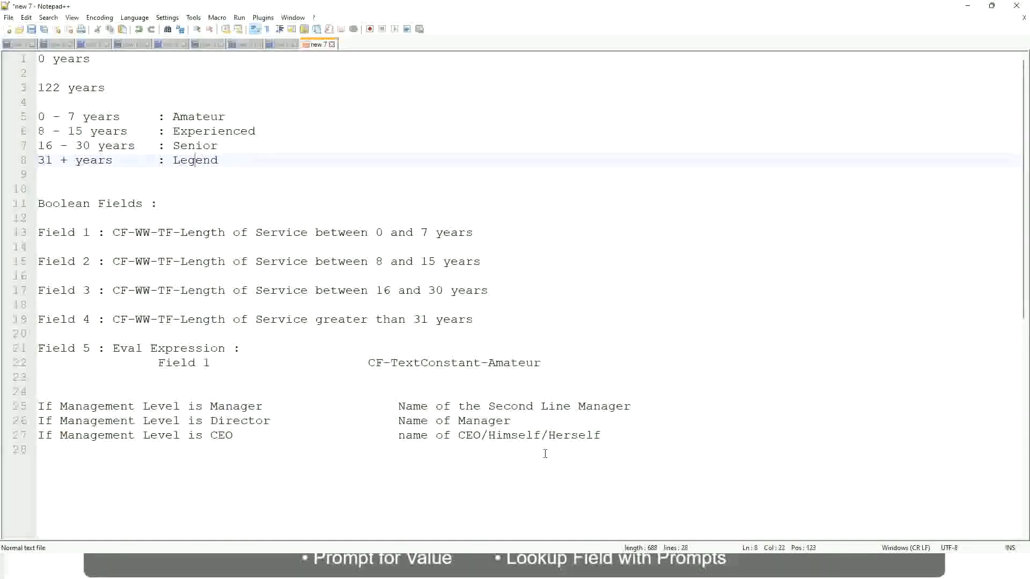
left_click(527, 436)
left_click(488, 421)
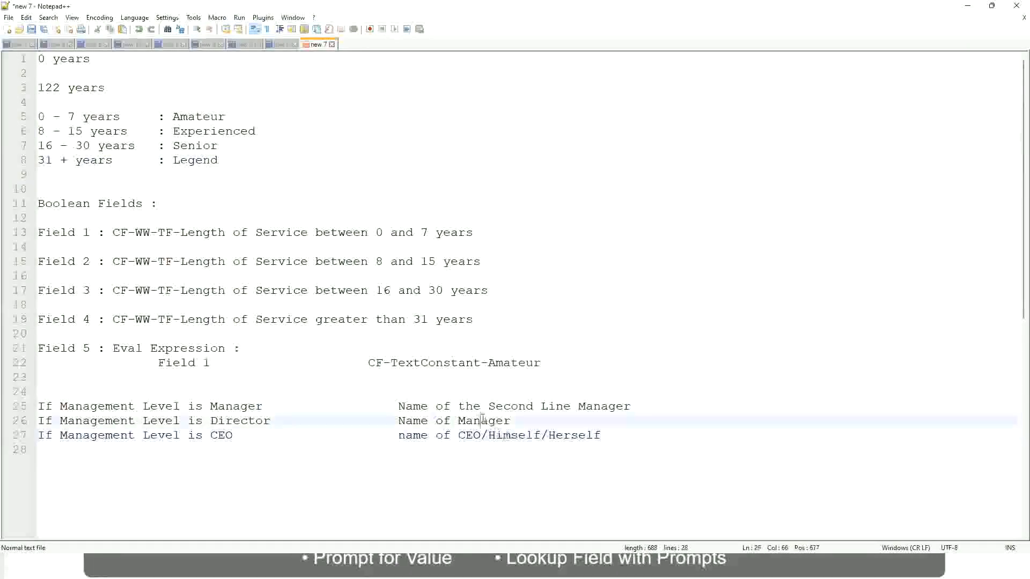
left_click(495, 407)
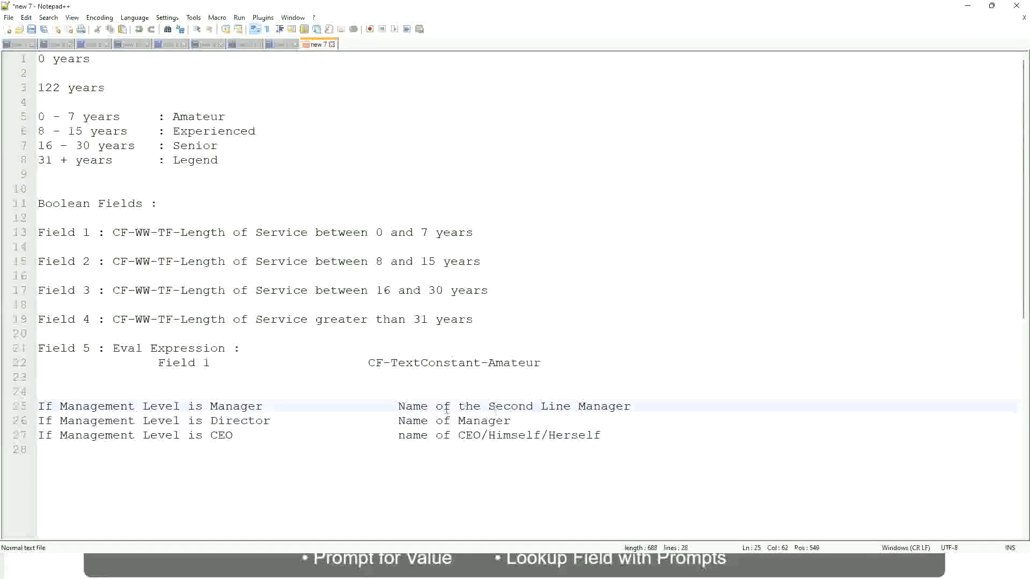
left_click(278, 422)
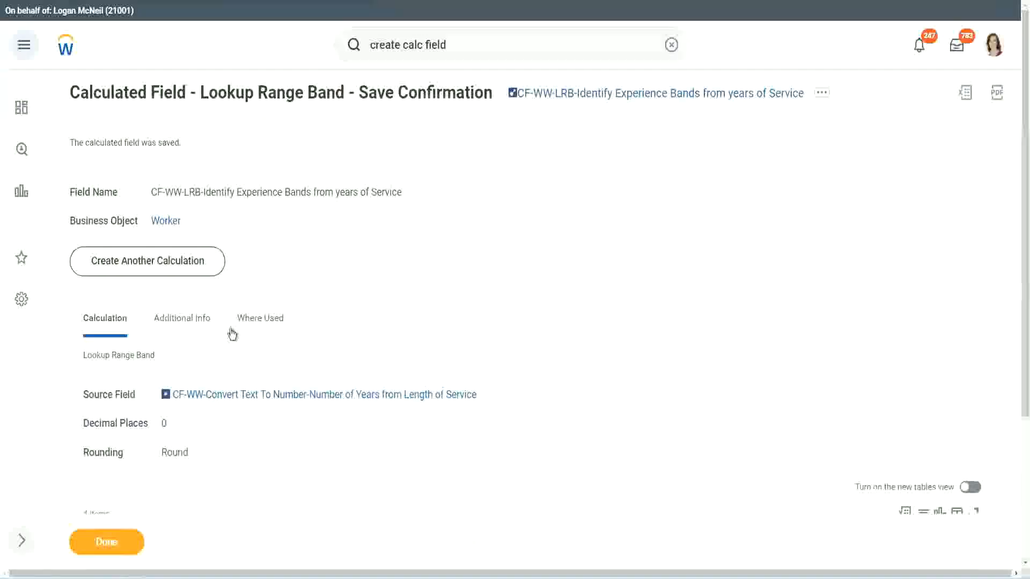
Switch to Workday, copy the saved Lookup Range Band field's name, and close its save confirmation
scroll(382, 182, "down", 4)
scroll(400, 206, "up", 4)
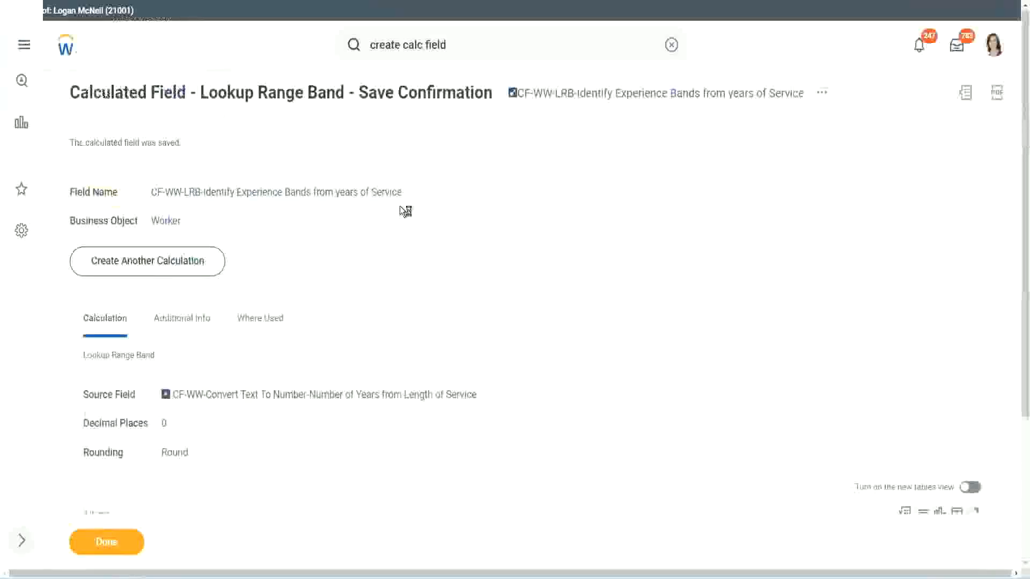
right_click(605, 101)
left_click(637, 159)
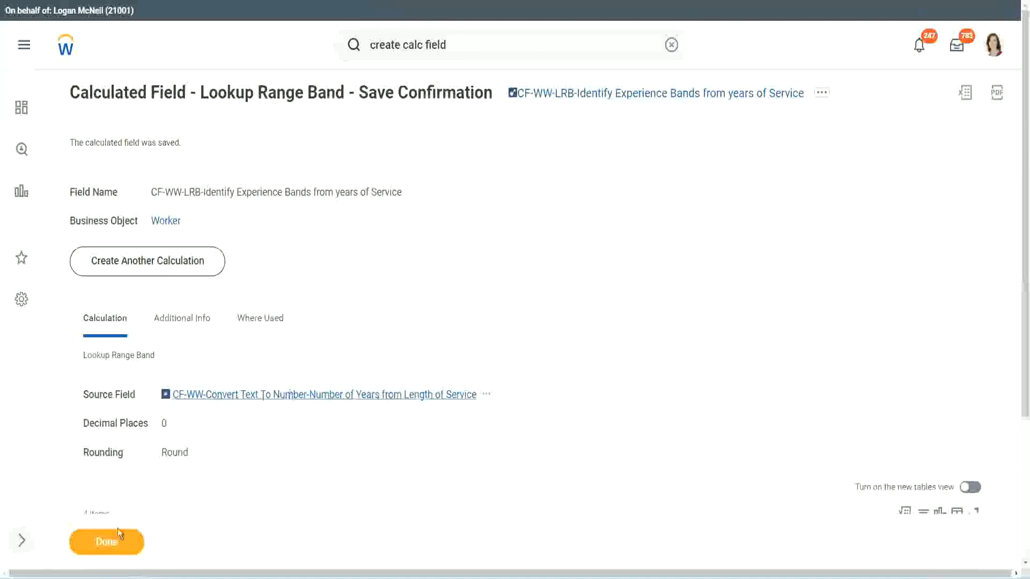
left_click(100, 552)
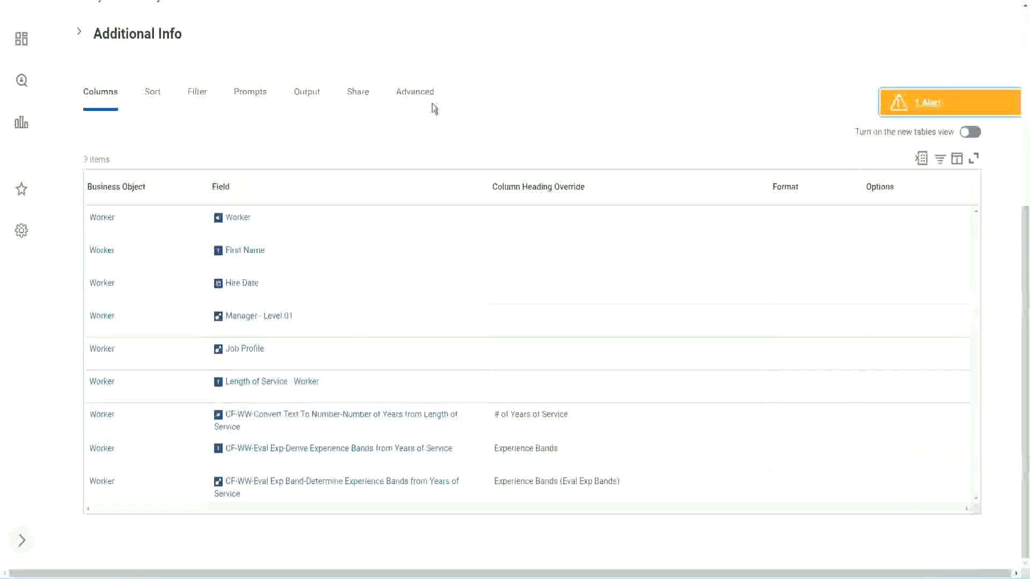
Open the WW Employee Details custom report for editing
scroll(445, 124, "up", 5)
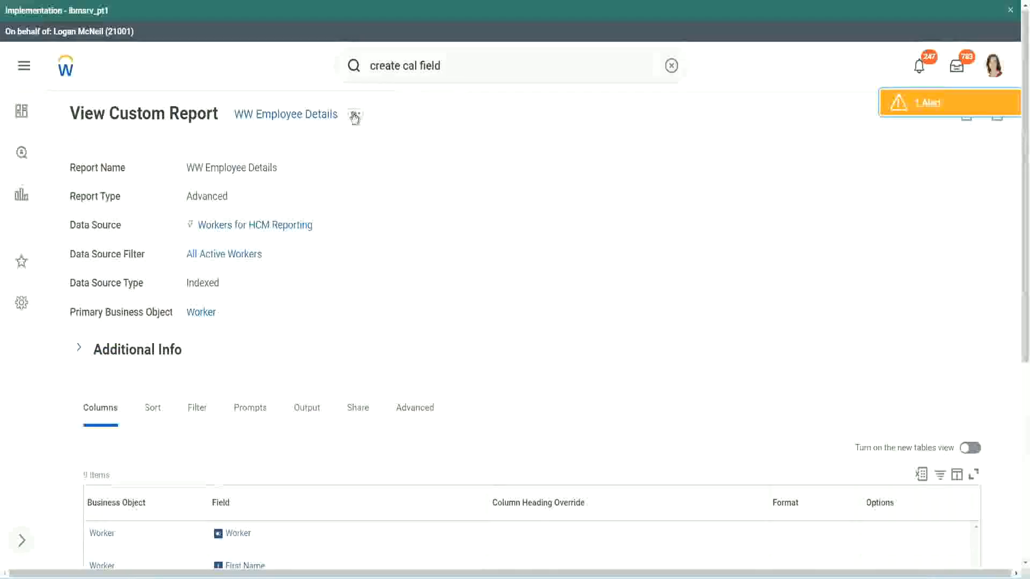
left_click(354, 114)
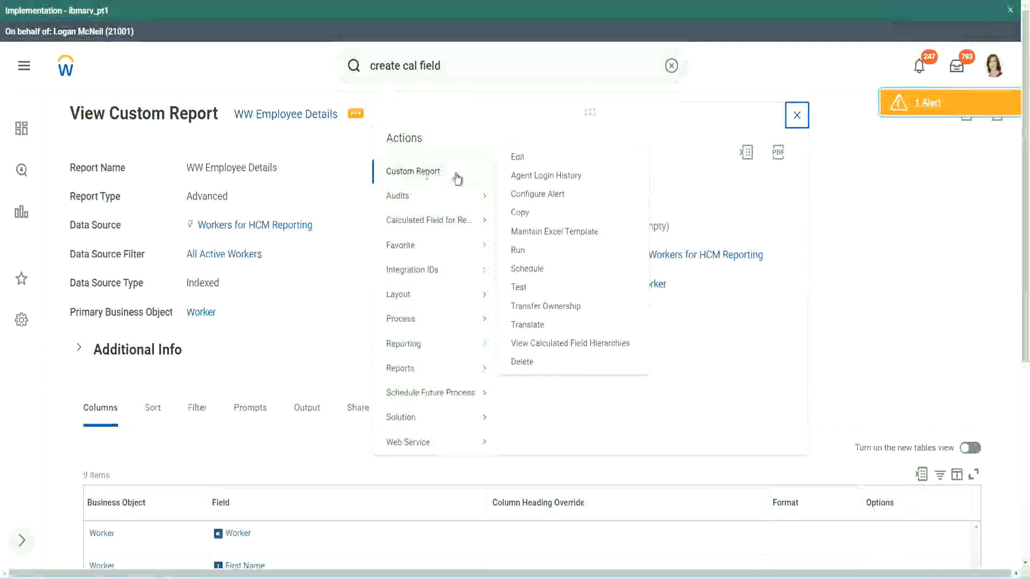
left_click(526, 160)
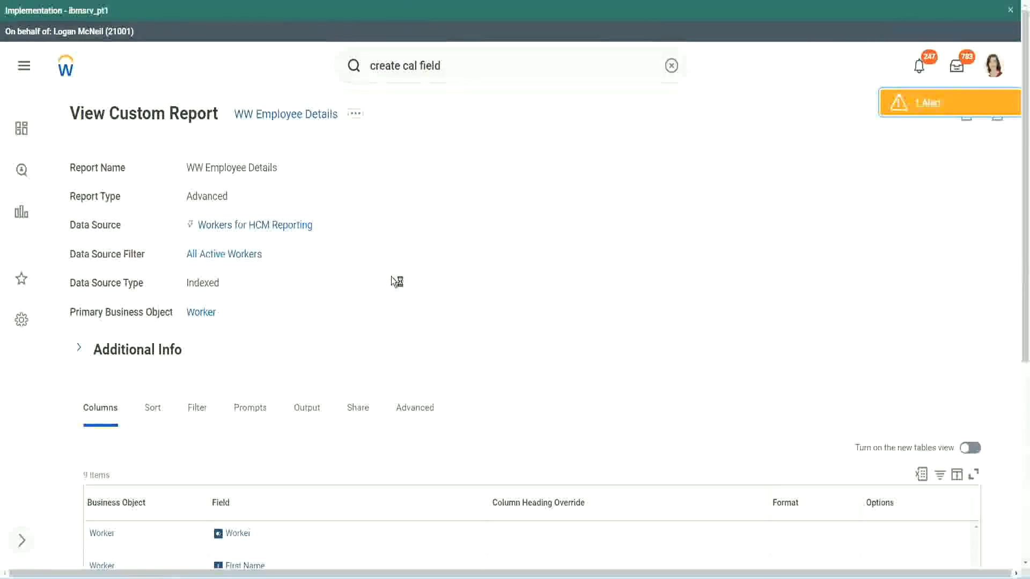
Add a Worker column at the end of the report using the field CF-WW-LRB-Identify Experience Bands from years of Service
scroll(392, 278, "down", 6)
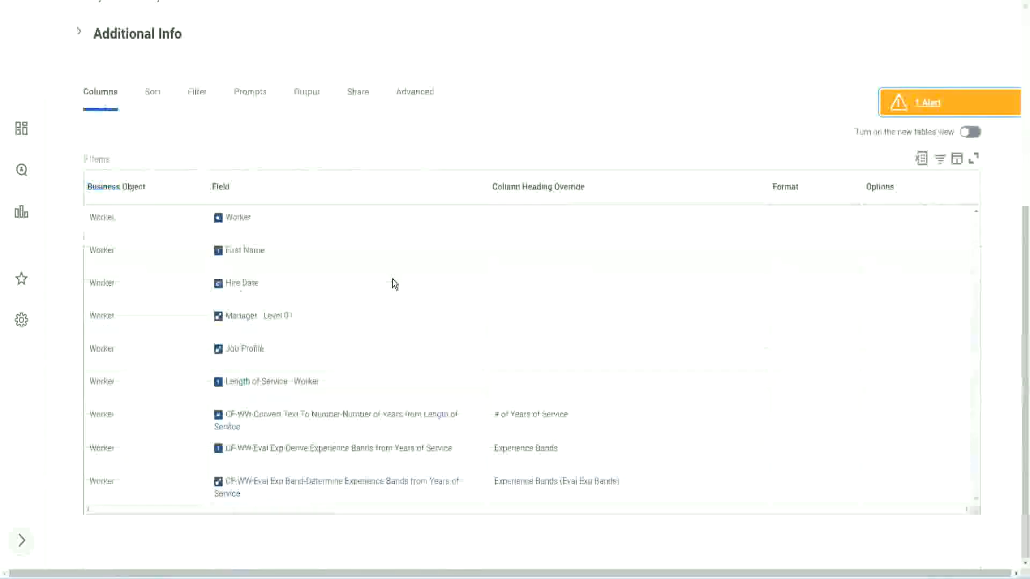
scroll(387, 300, "down", 9)
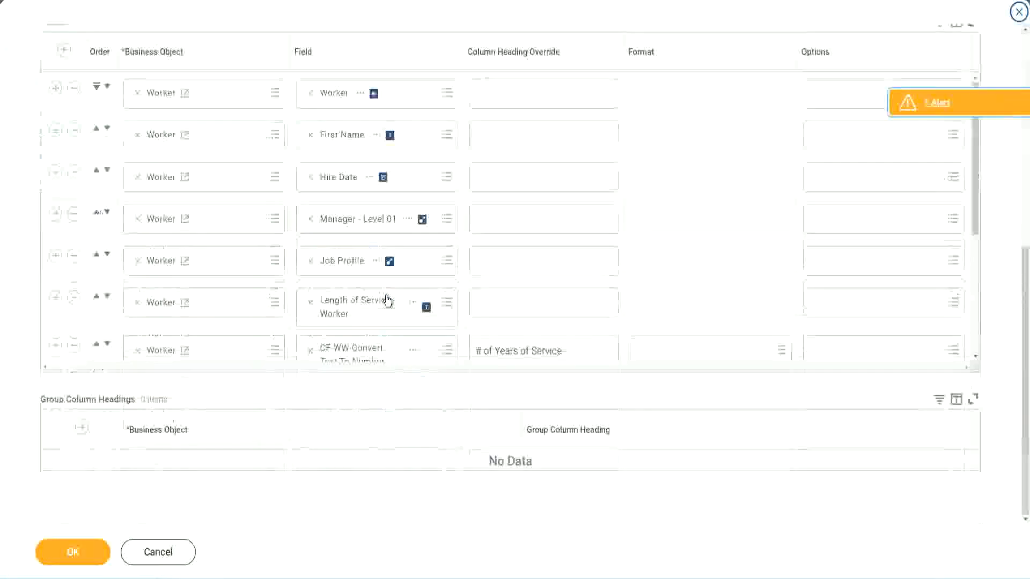
scroll(130, 358, "down", 4)
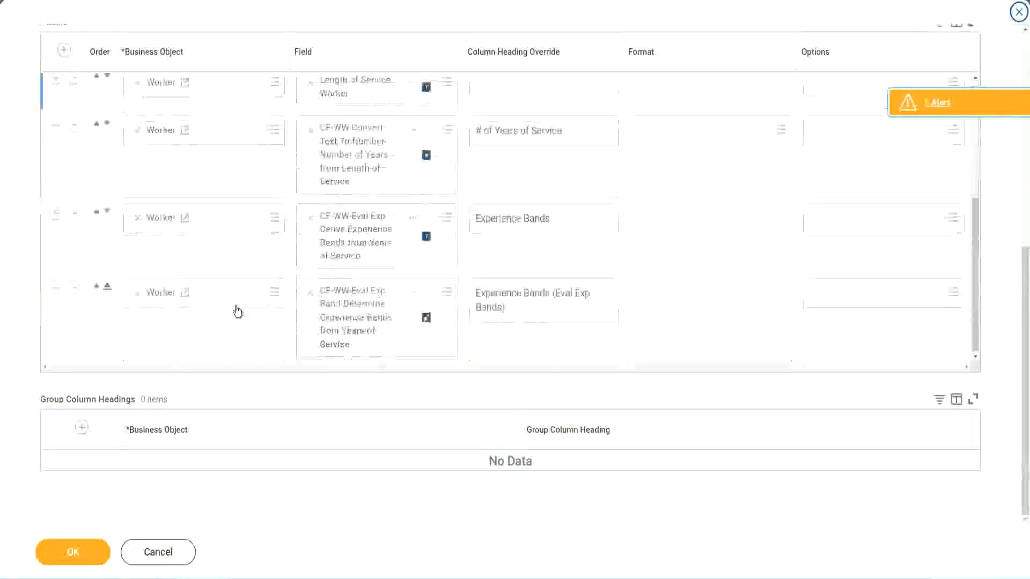
left_click(55, 290)
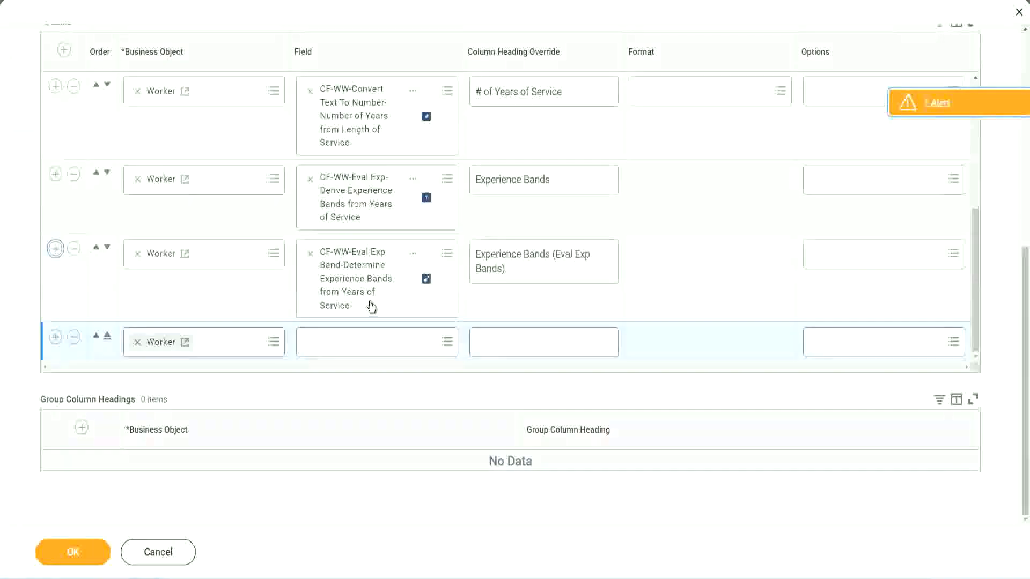
left_click(349, 343)
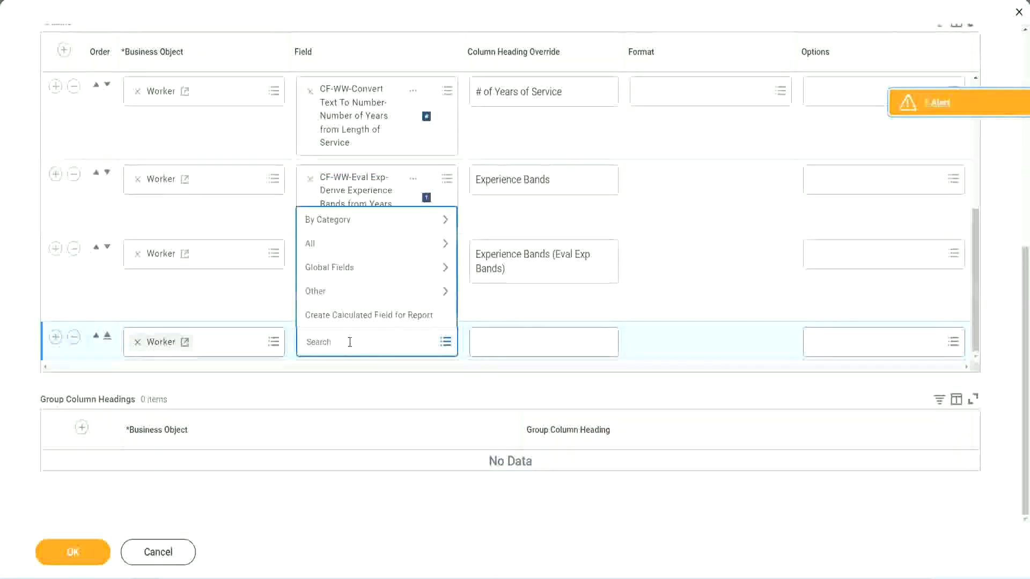
type("Experience Bands from years of Service")
key("Return")
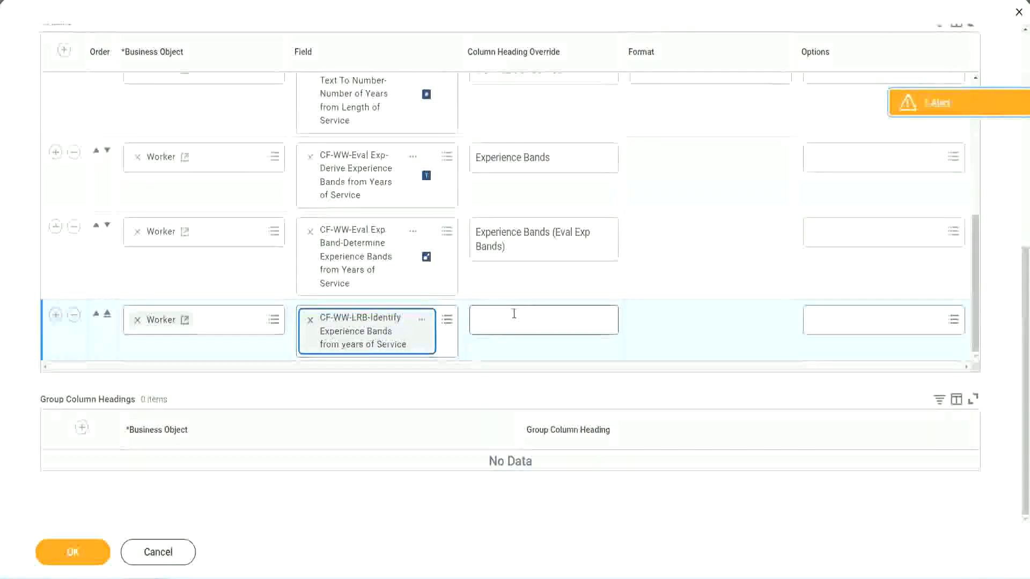
Set the new column's heading override to "Experience Bands (LRB)"
left_click(514, 313)
type("Ex")
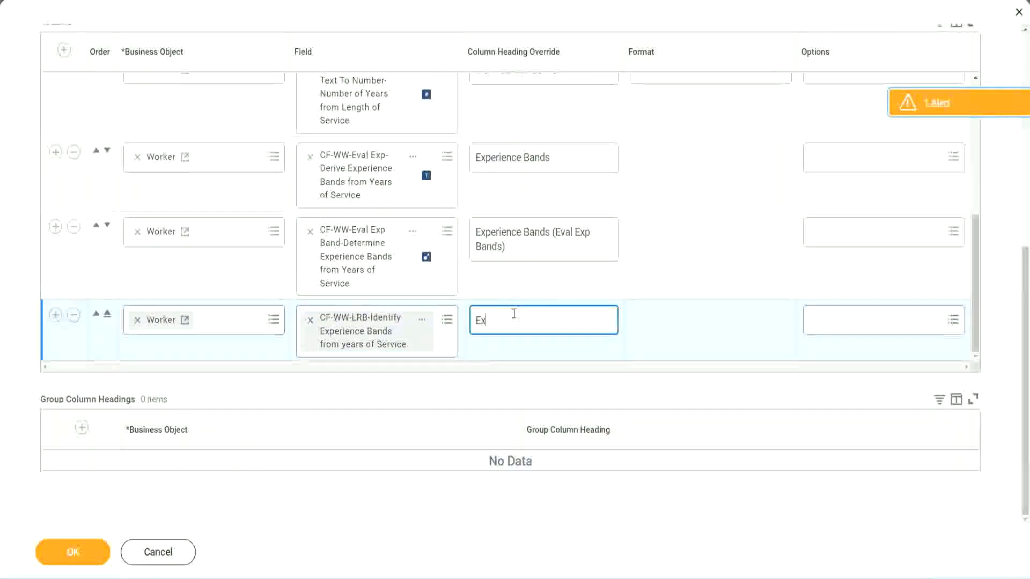
type("perienc")
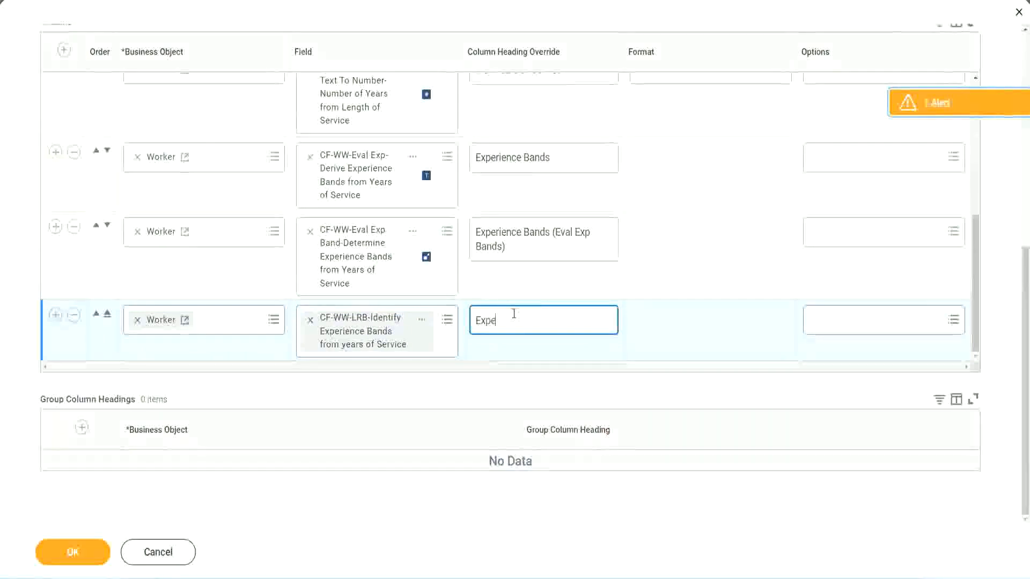
key("BackSpace")
key("BackSpace")
key("BackSpace")
key("BackSpace")
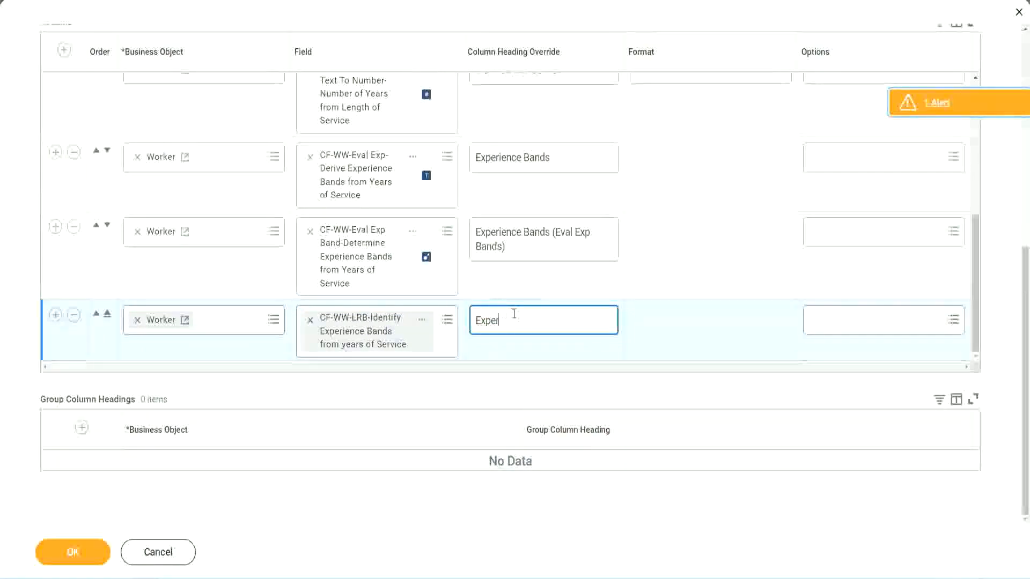
type("ience Band")
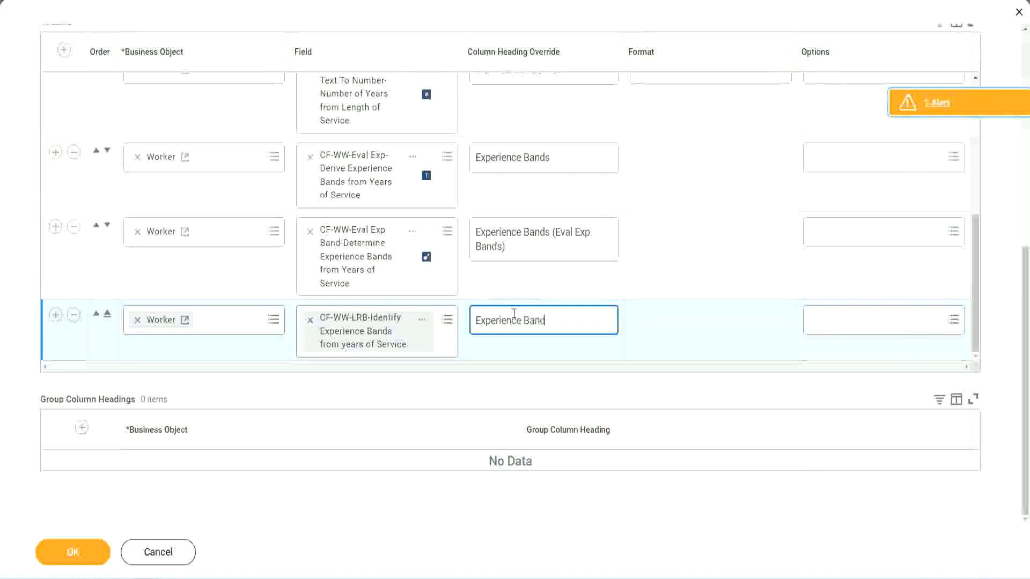
type("s (LRB)")
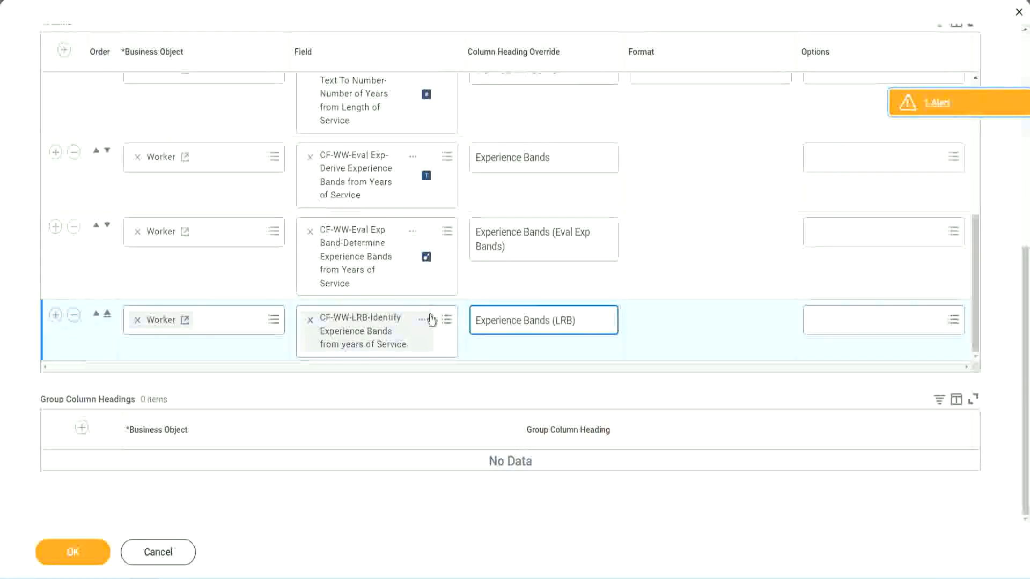
Save the report changes and run WW Employee Details with all worker type prompts left blank
left_click(91, 563)
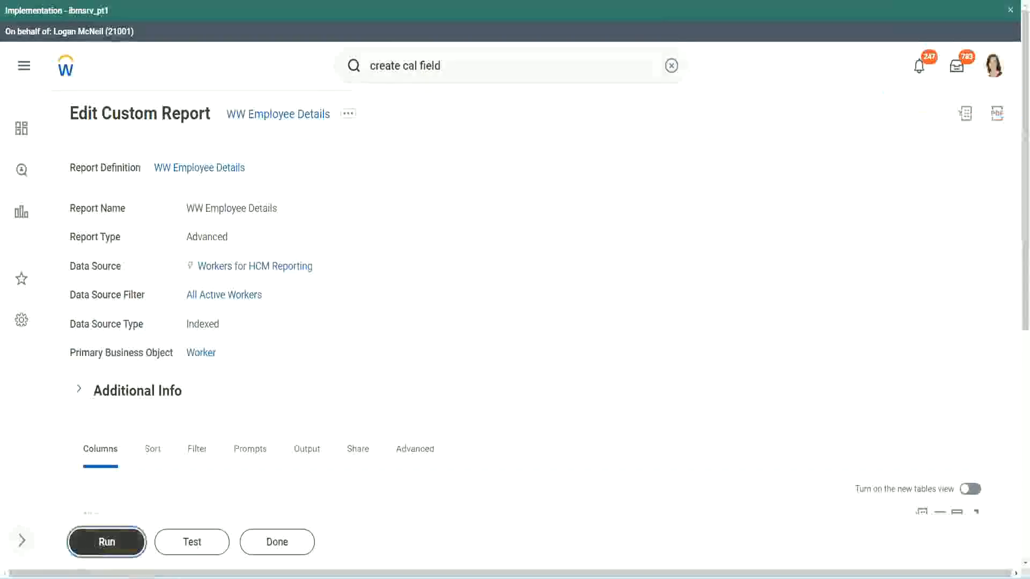
left_click(107, 542)
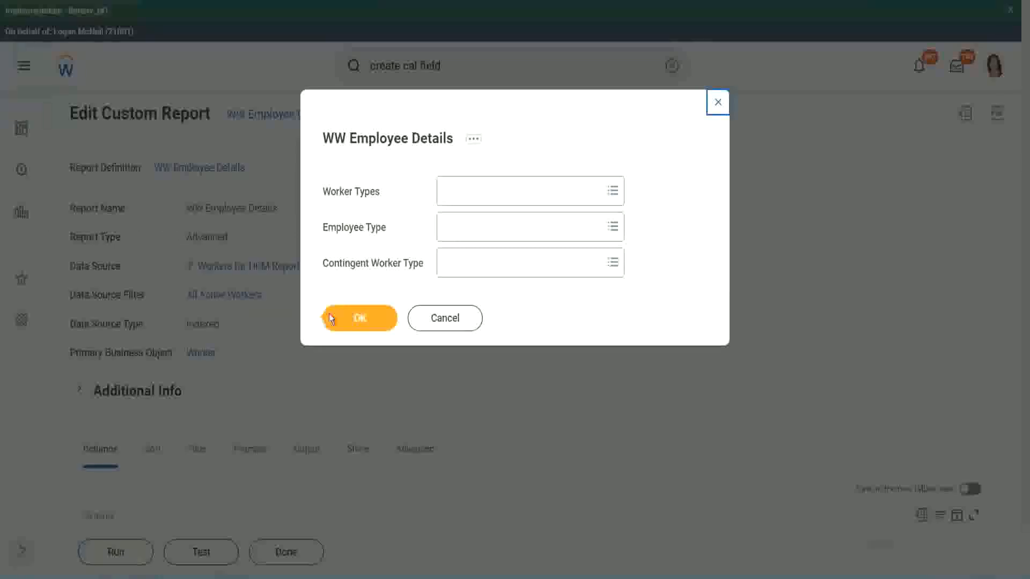
left_click(366, 321)
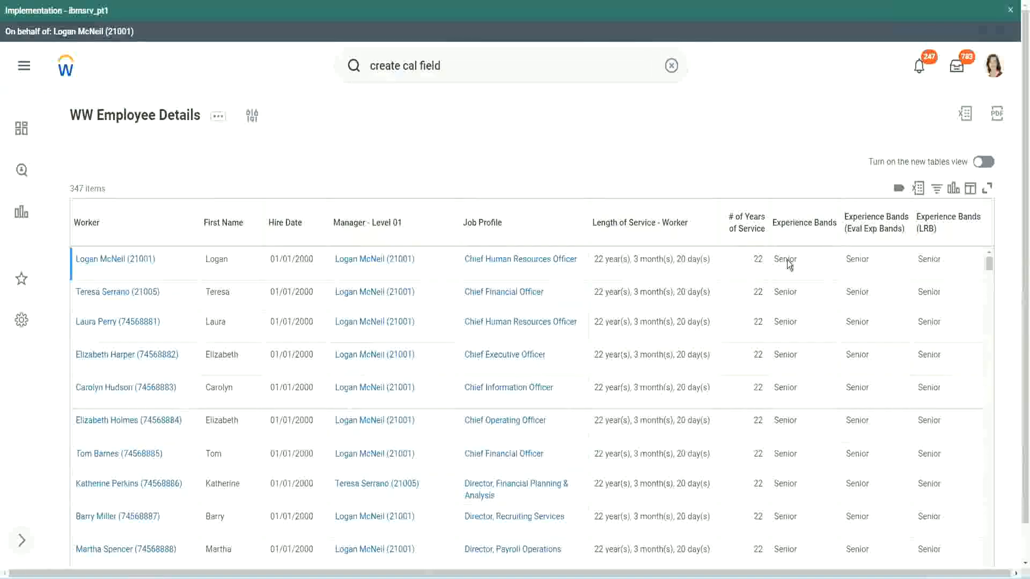
Compare the three experience band columns across the workers in the report results
double_click(788, 260)
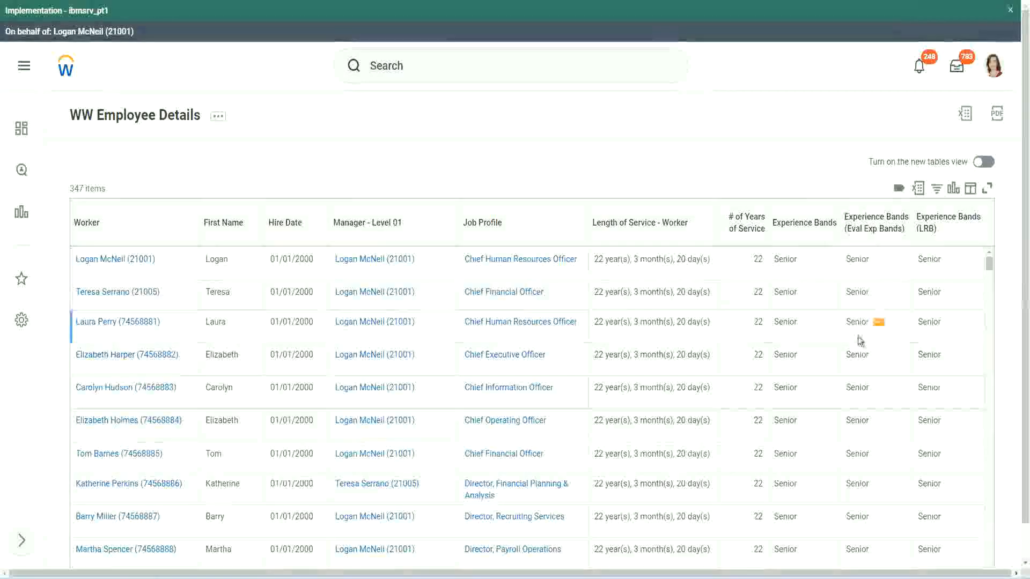
scroll(858, 322, "down", 10)
scroll(852, 363, "down", 3)
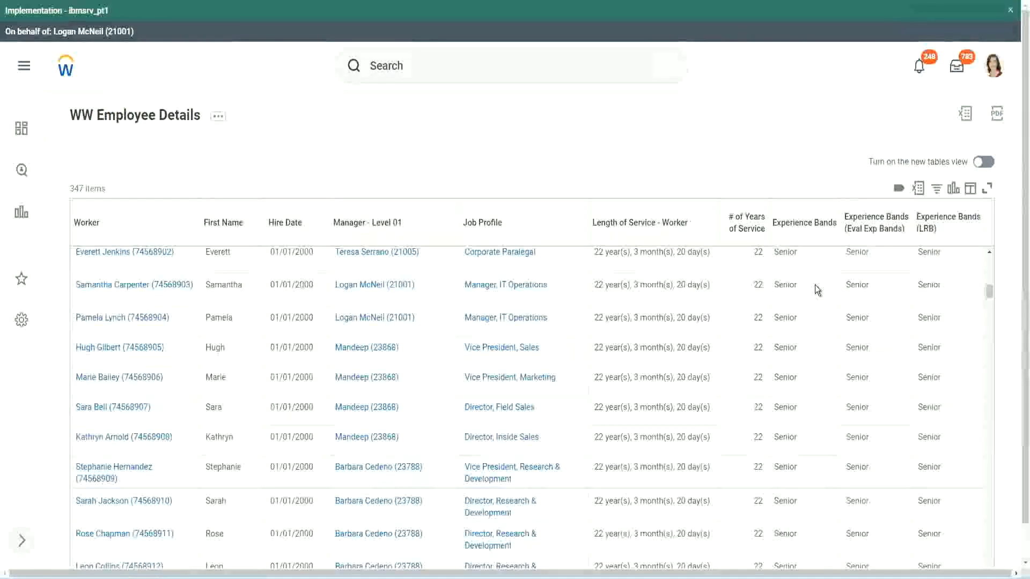
scroll(807, 435, "down", 3)
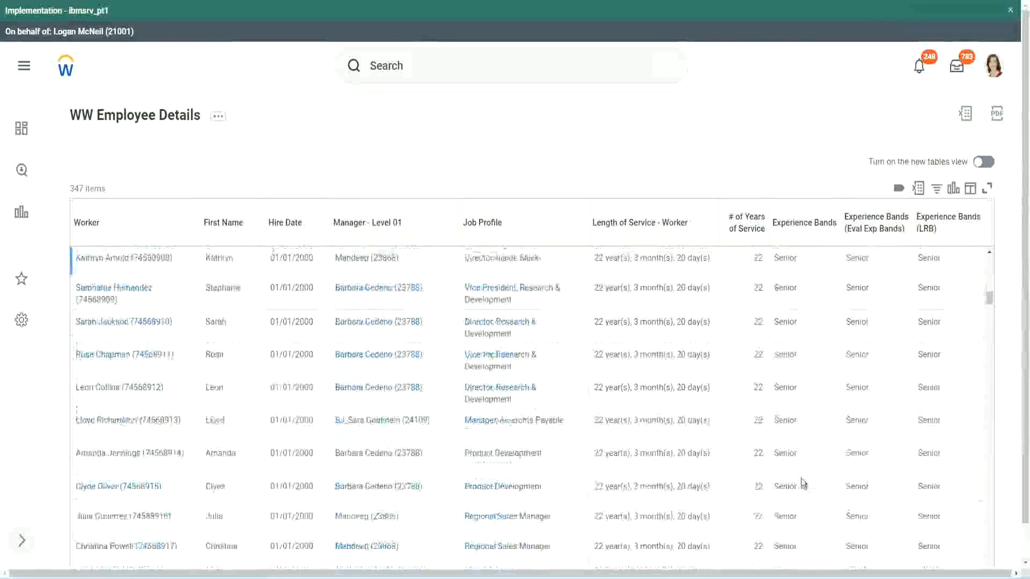
scroll(805, 385, "down", 1)
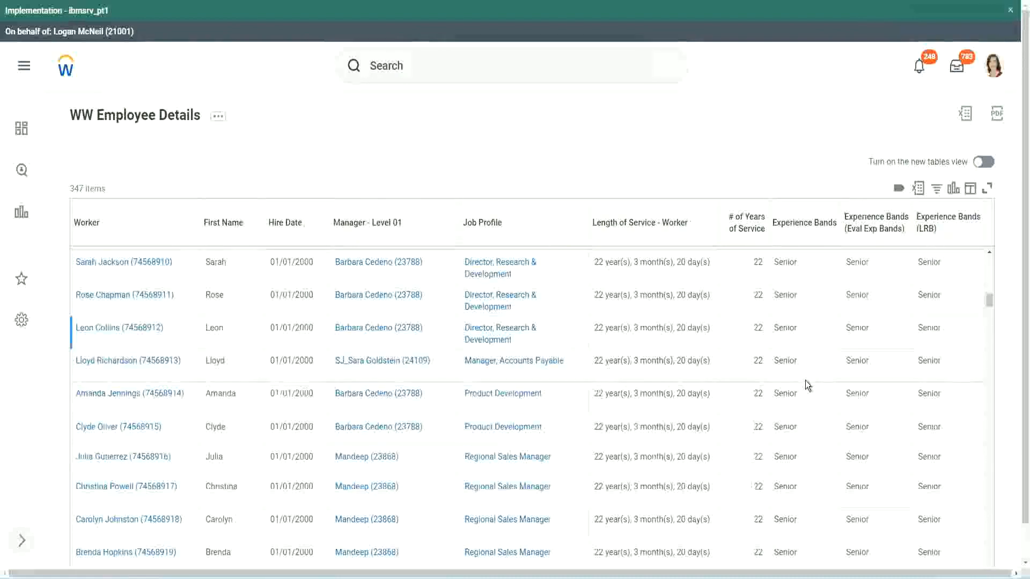